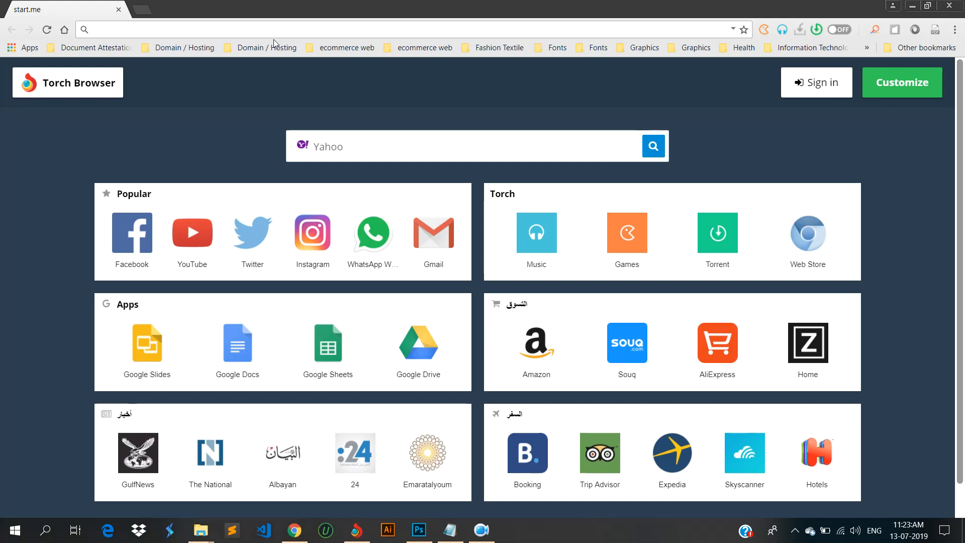
Load izmashop.com in Torch Browser's address bar
text(i)
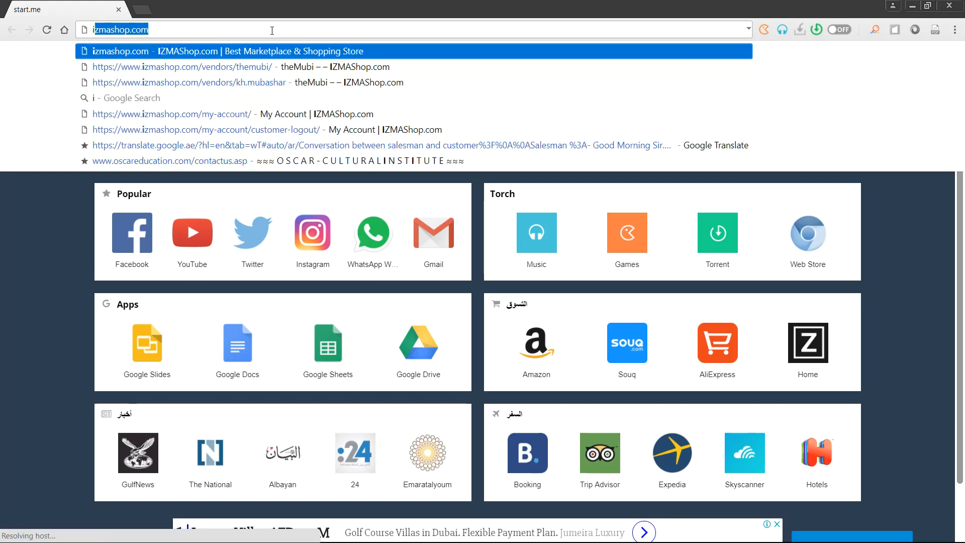
text(zmashop.com)
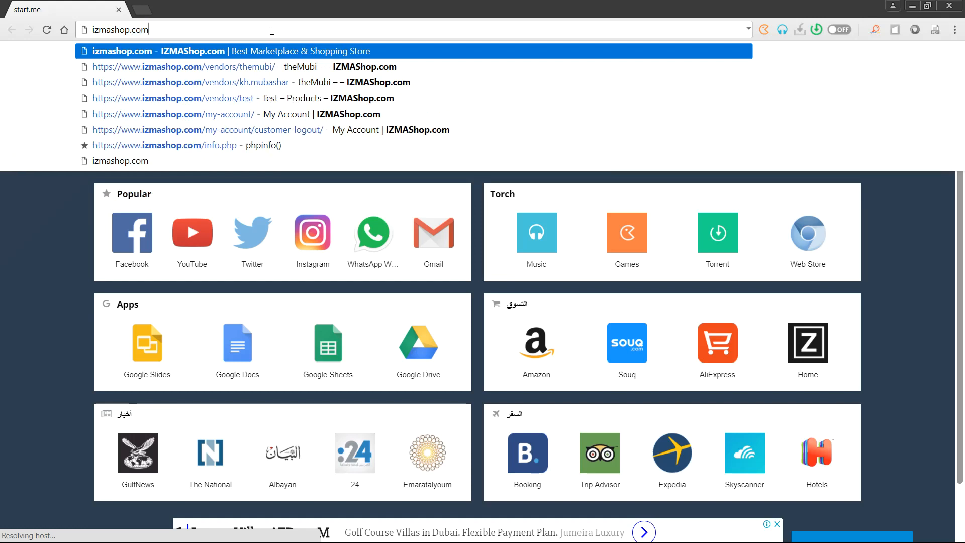
key(Return)
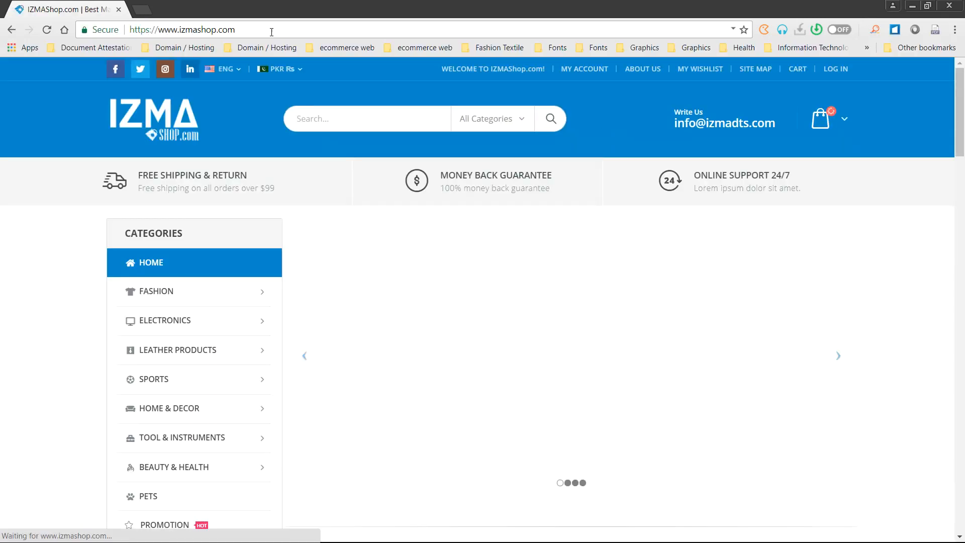
Log in with the shop account's username and password, then go to the My Account page
click(835, 68)
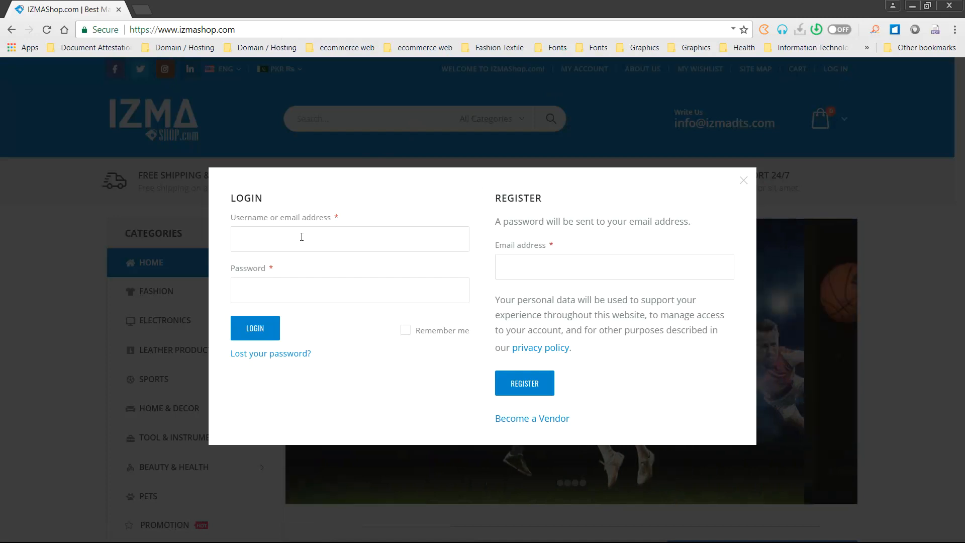
text(kh.mubashar)
key(Tab)
text(••••••)
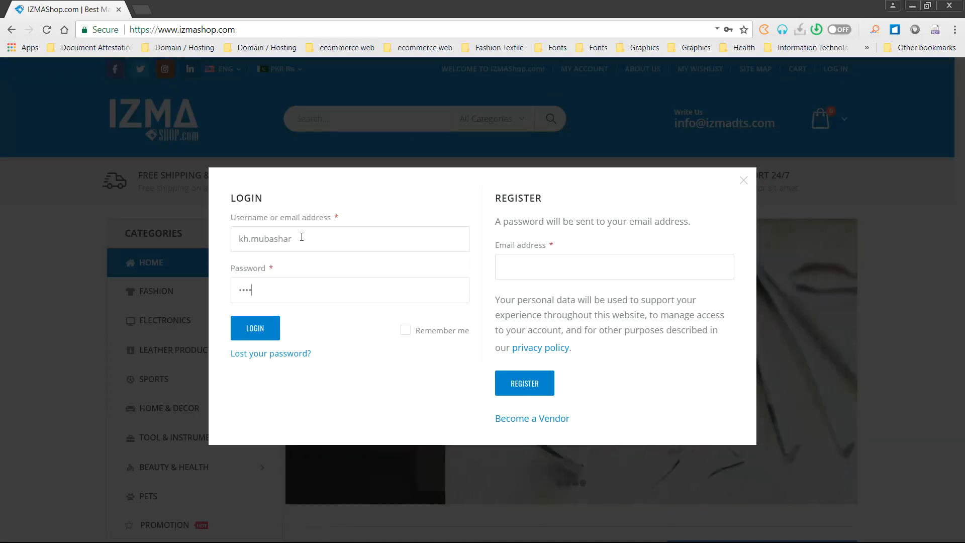
text(•••)
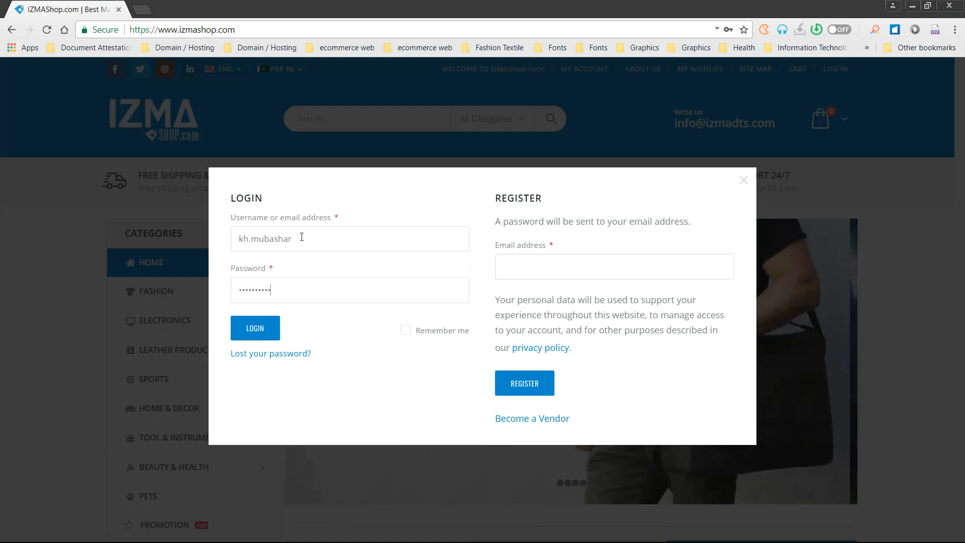
click(257, 329)
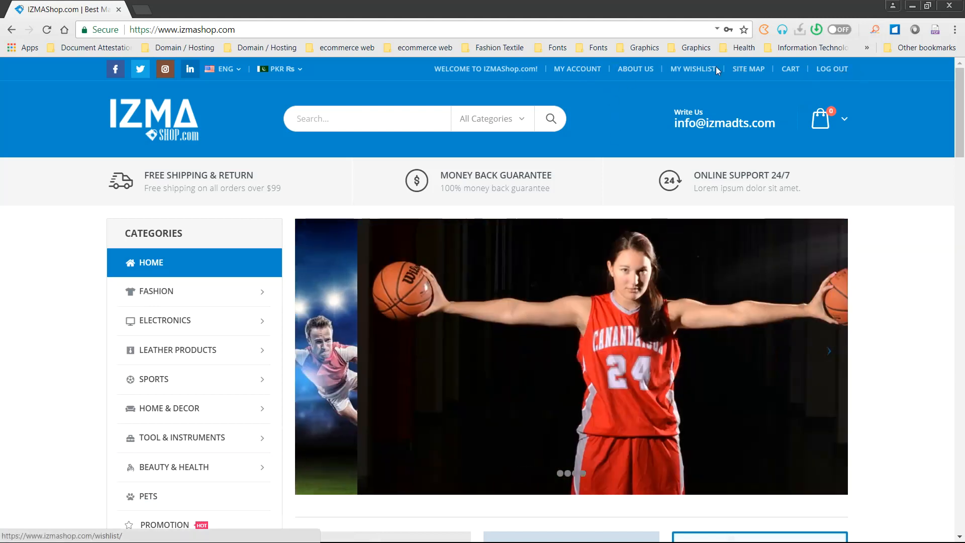
click(574, 69)
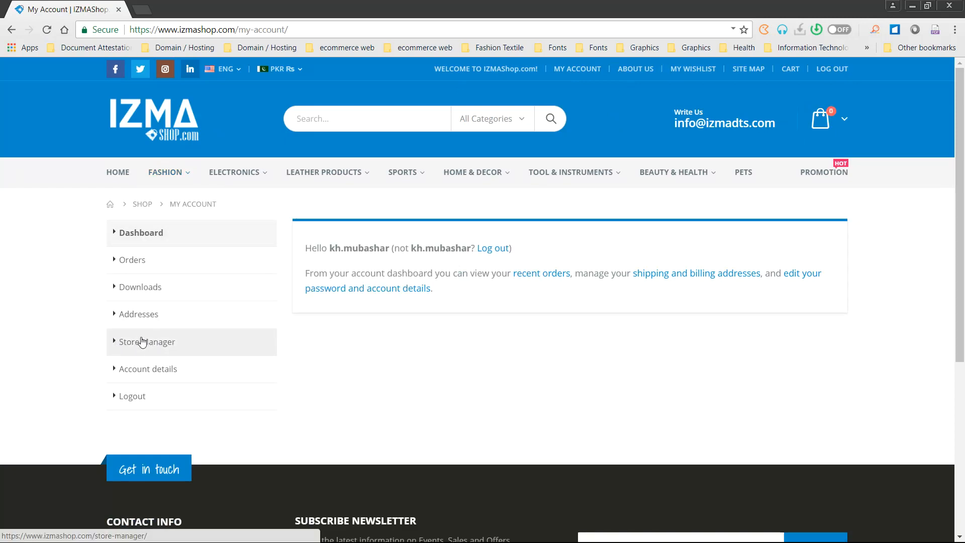
Go to the Store Manager dashboard showing Rs 0.00 gross sales and 0 orders
click(141, 340)
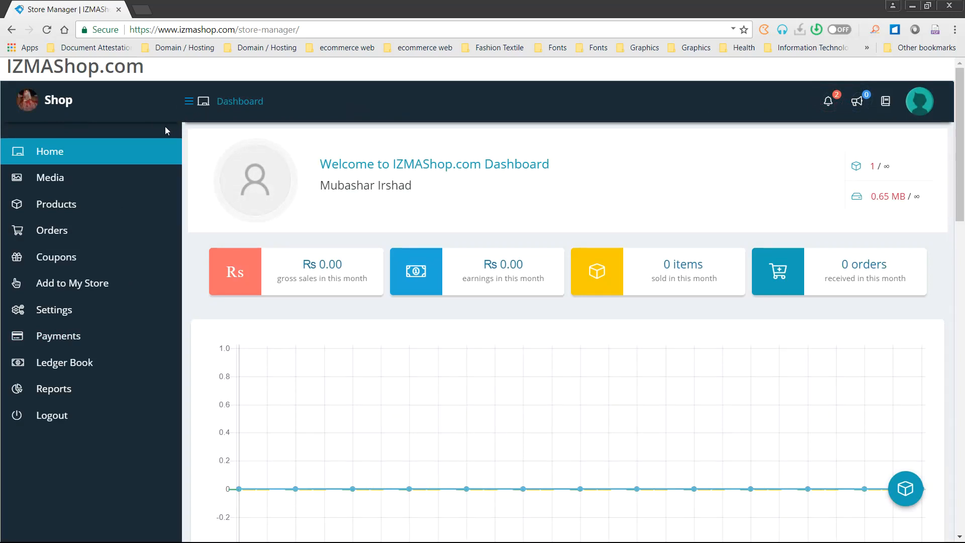
mouse_move(101, 203)
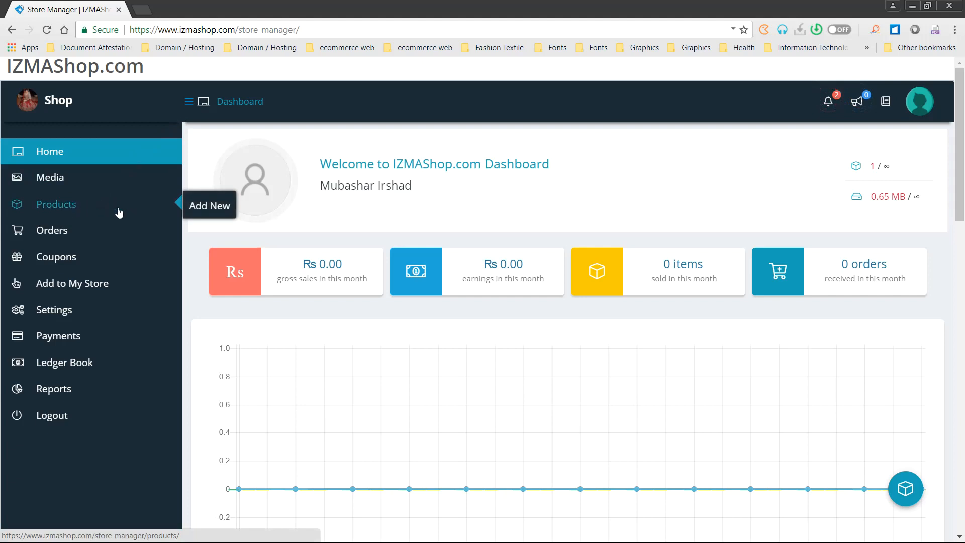
click(905, 490)
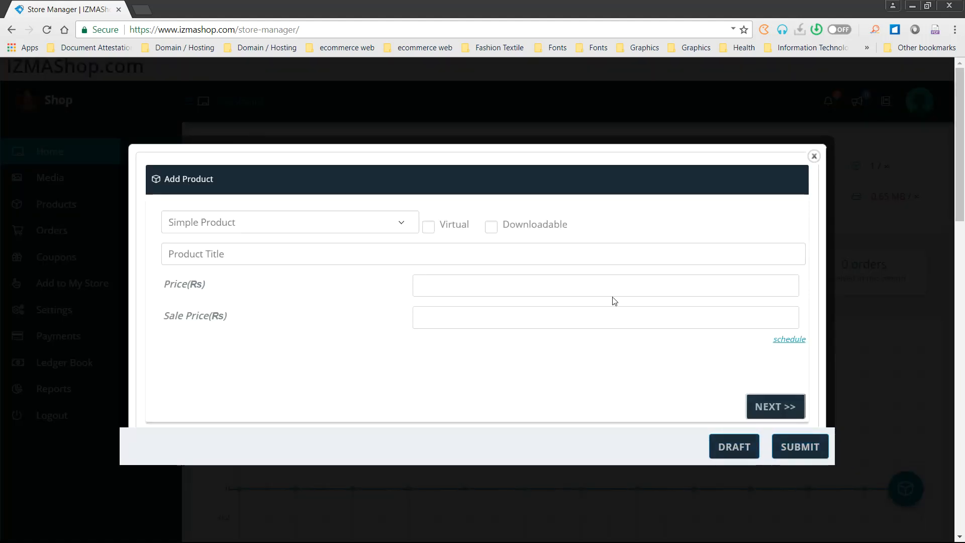
click(310, 227)
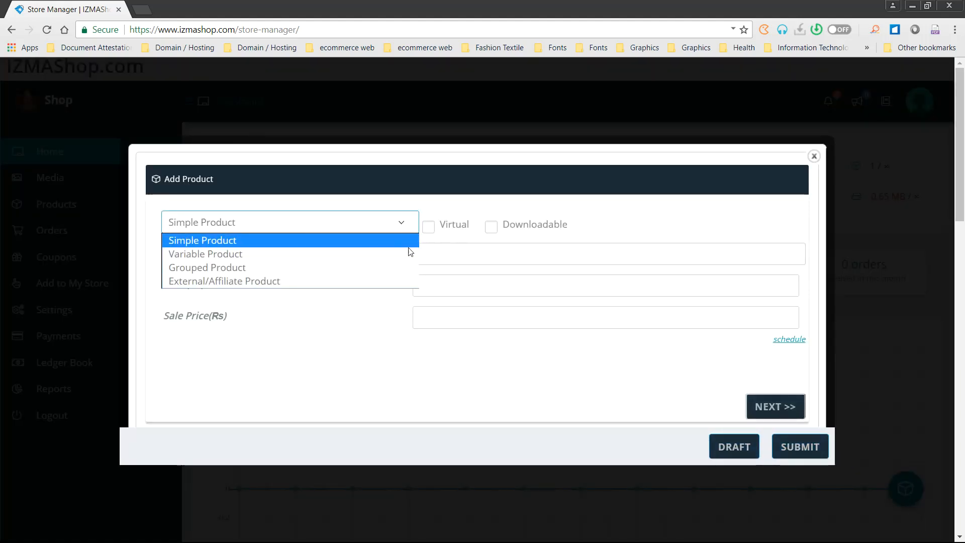
click(370, 243)
click(515, 287)
click(560, 312)
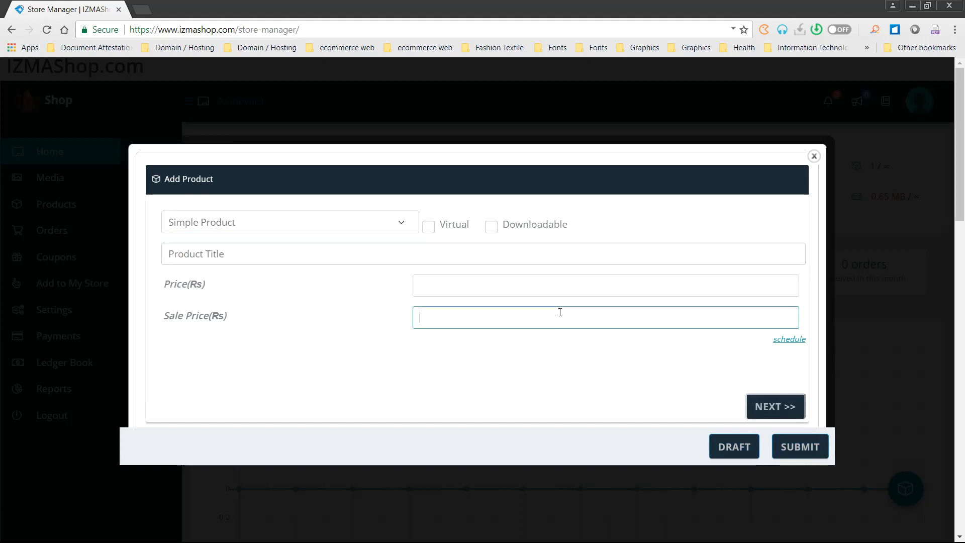
click(781, 408)
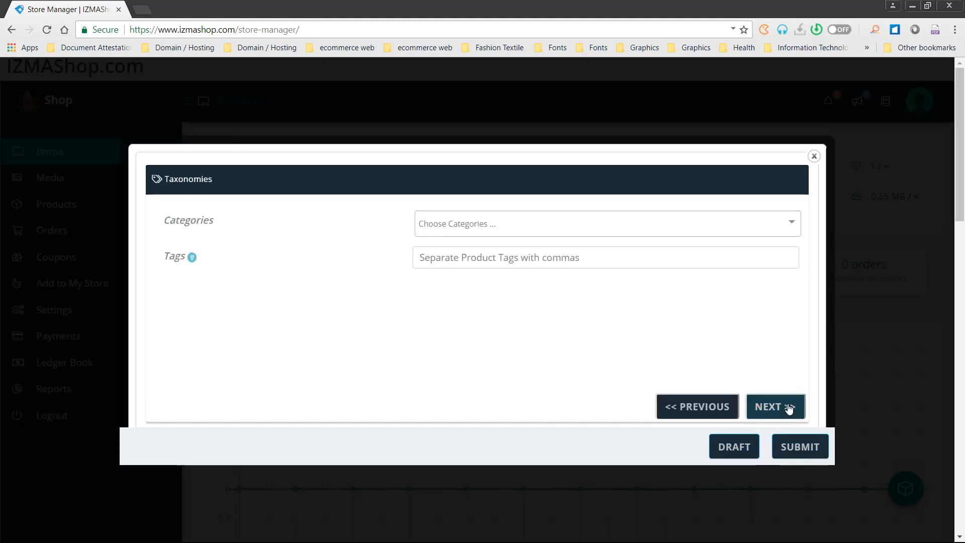
click(815, 158)
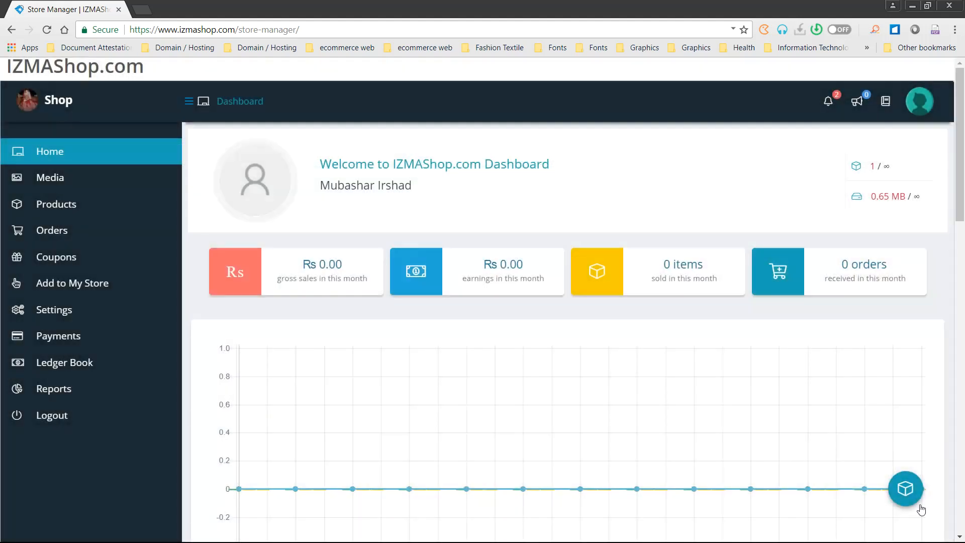
From Products, start a new product on the full Add Product form and show the product types
click(61, 209)
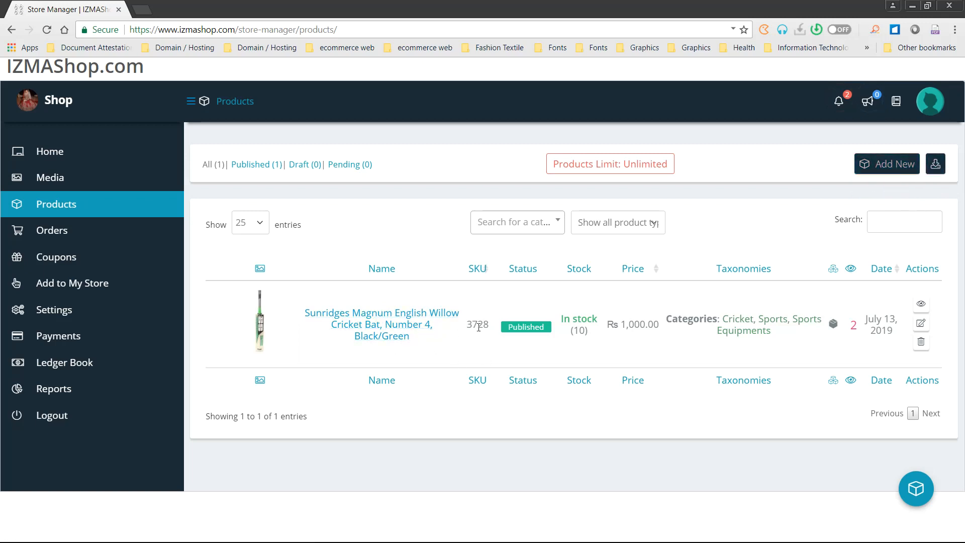
click(883, 168)
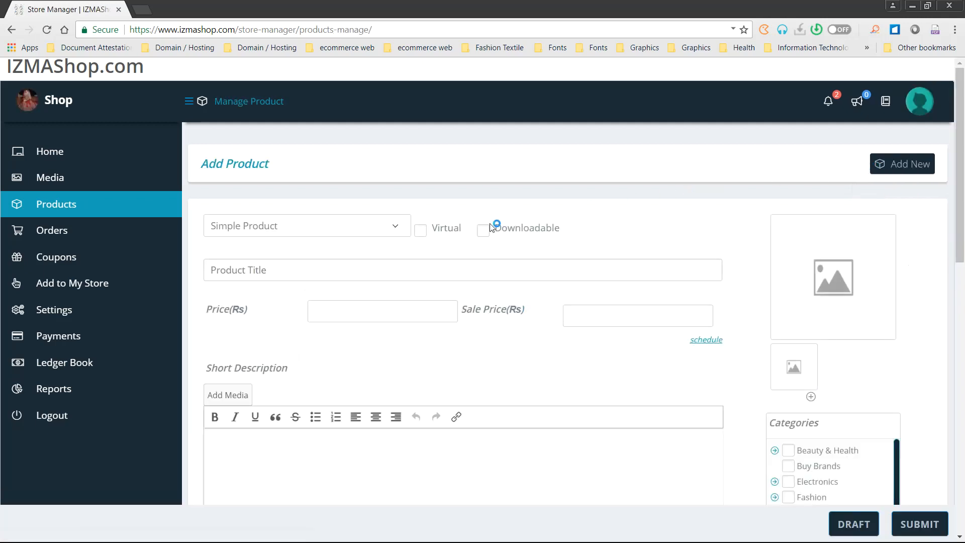
scroll(613, 391, down, 13)
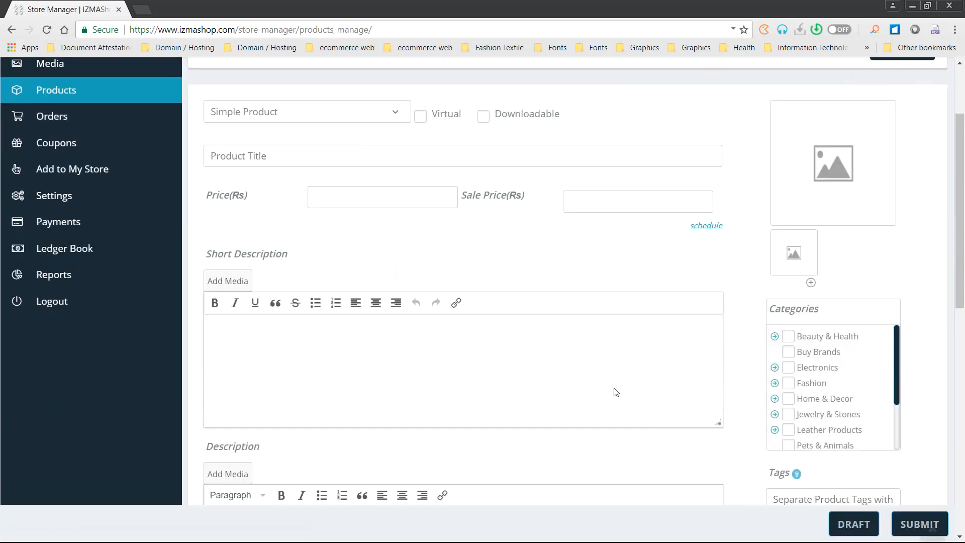
scroll(542, 336, up, 13)
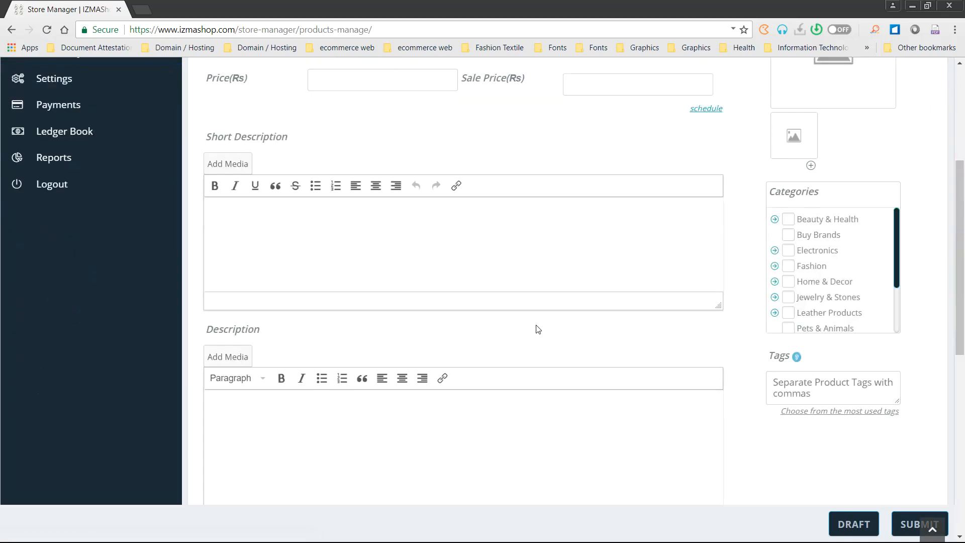
click(395, 227)
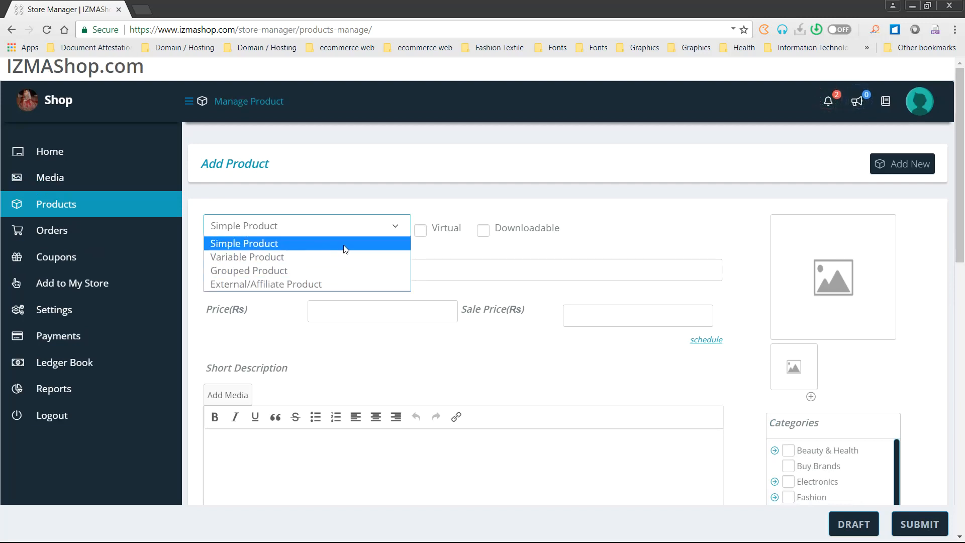
Keep Simple Product and paste the title 'Sunridges Magnum English Willow Cricket Bat, Number 4, Black/Green' from Notepad
click(289, 243)
click(283, 272)
key(alt+Tab)
key(Tab)
key(Tab)
key(Tab)
key(Tab)
key(Tab)
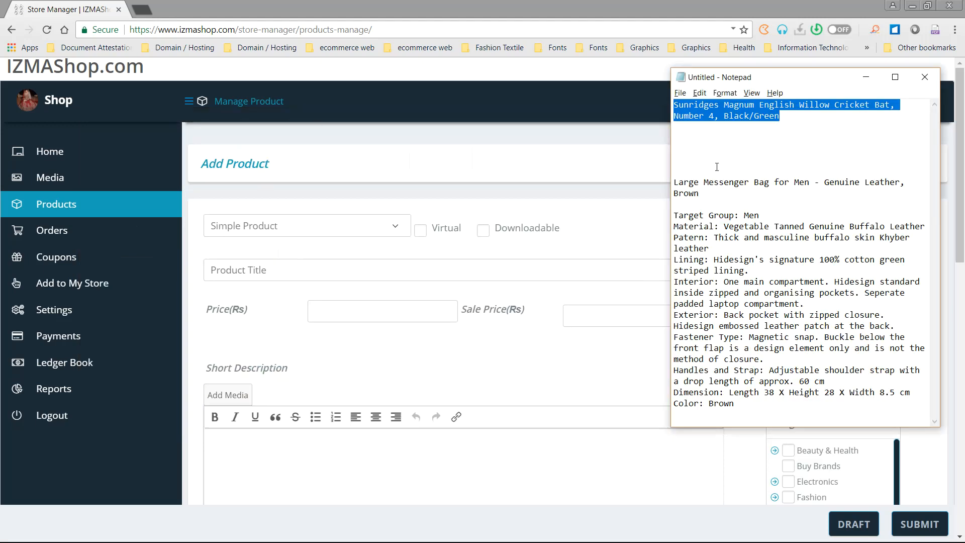
drag(783, 117, 673, 104)
key(ctrl+c)
click(318, 271)
key(ctrl+v)
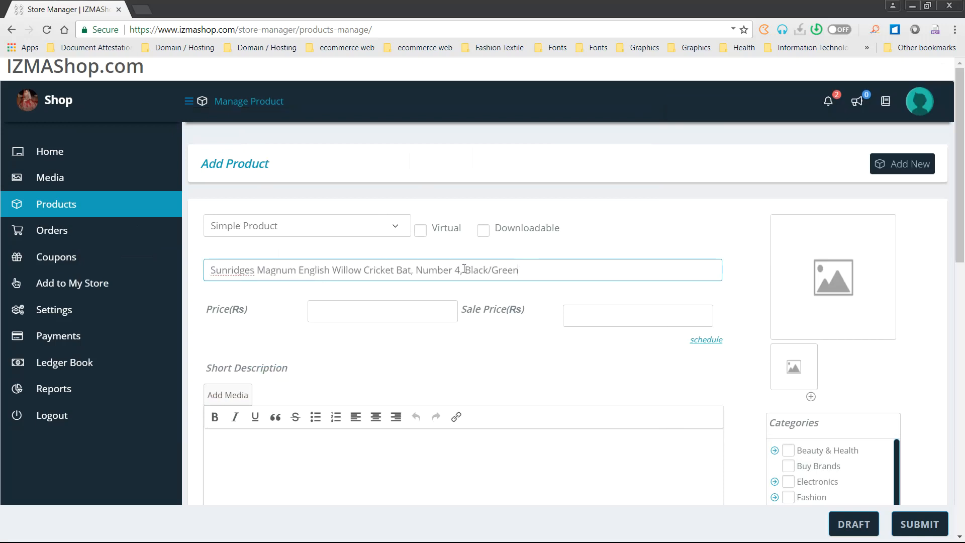
drag(210, 269, 530, 266)
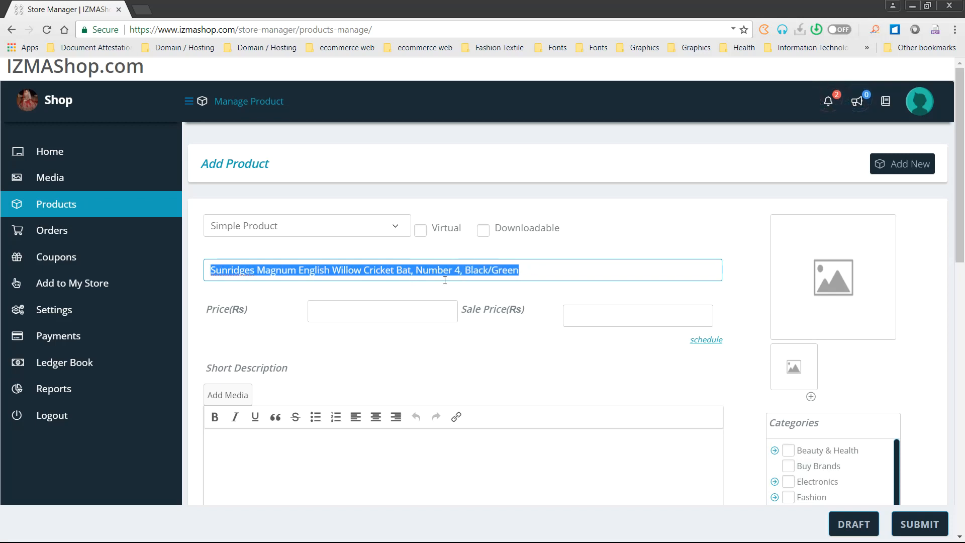
Enter a regular price of Rs 1000
click(372, 316)
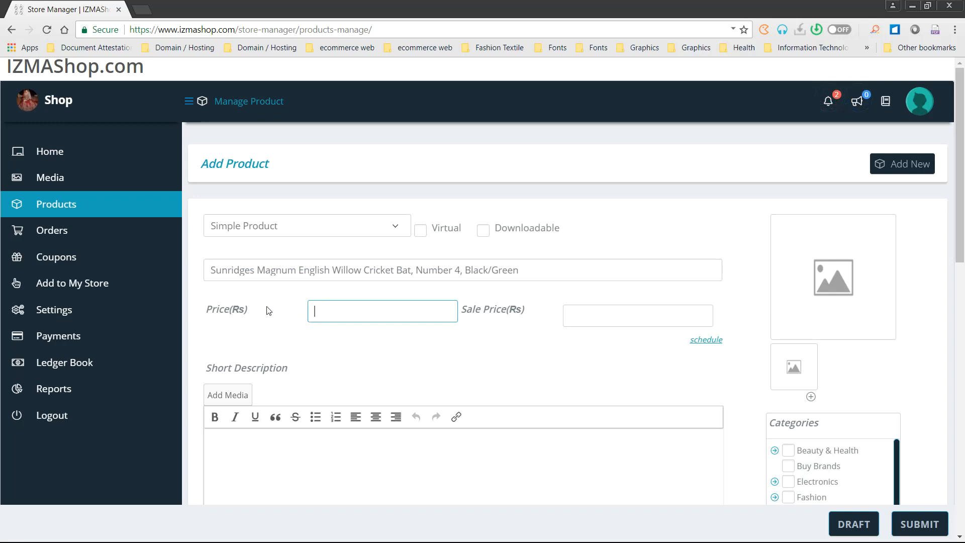
click(242, 308)
double_click(238, 309)
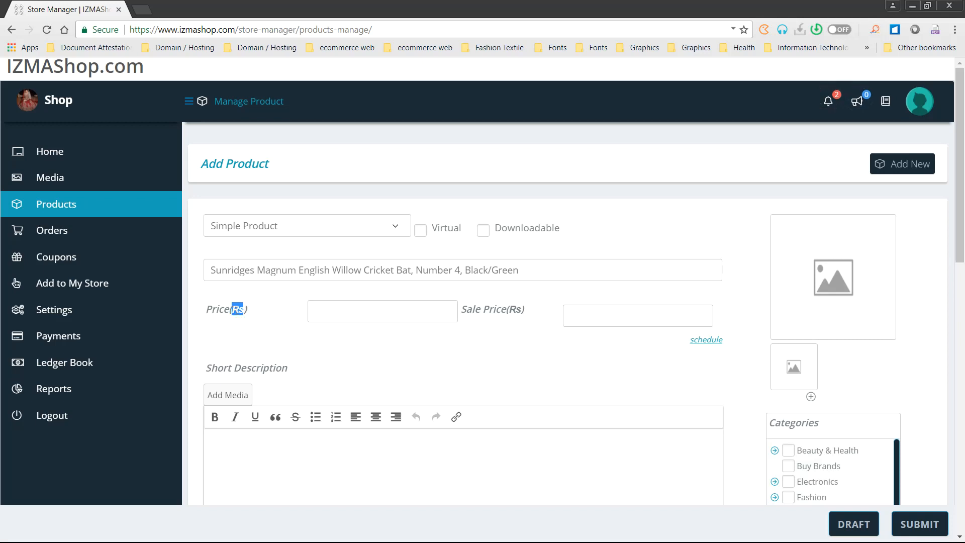
click(337, 315)
text(1000)
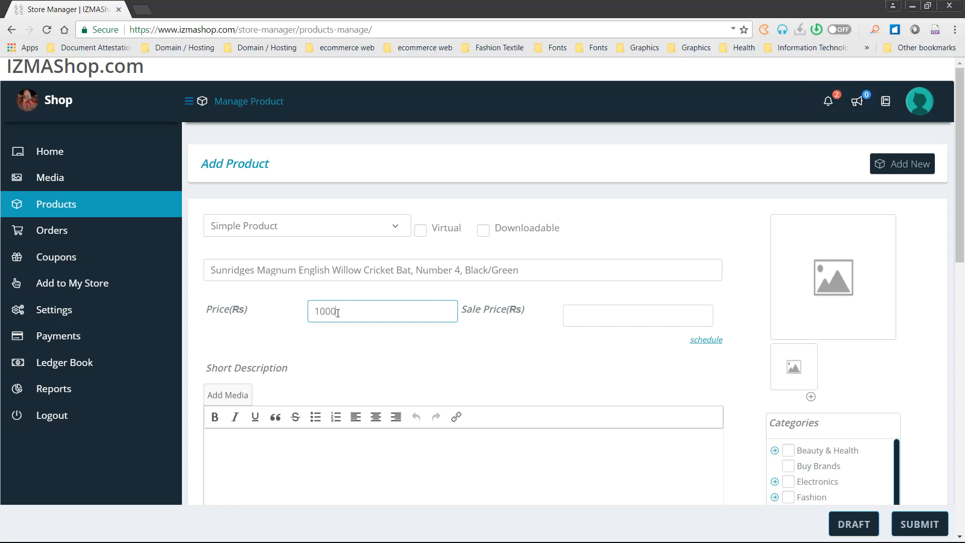
Try a sale price of 900 scheduled from 14 July to 20 July 2019
click(599, 316)
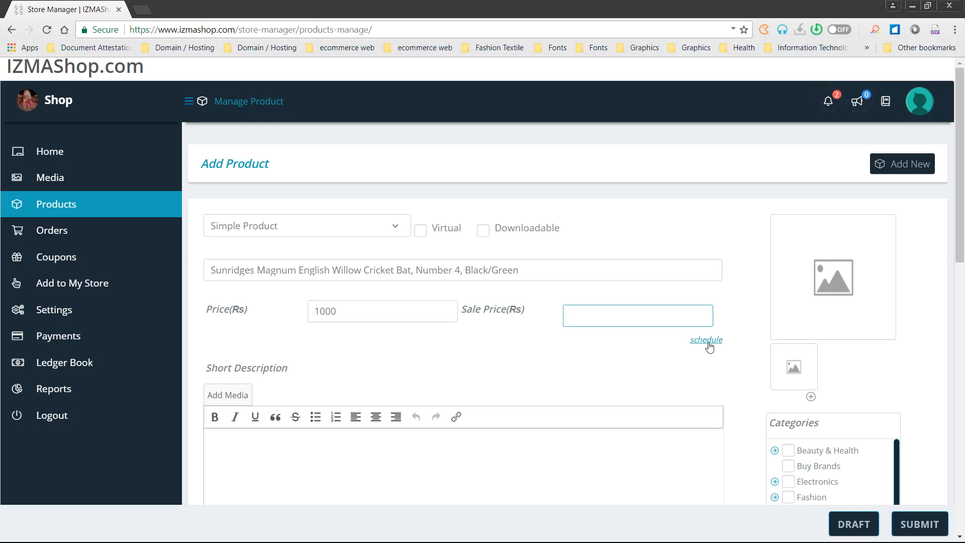
text(90)
text(1)
text(0)
click(703, 340)
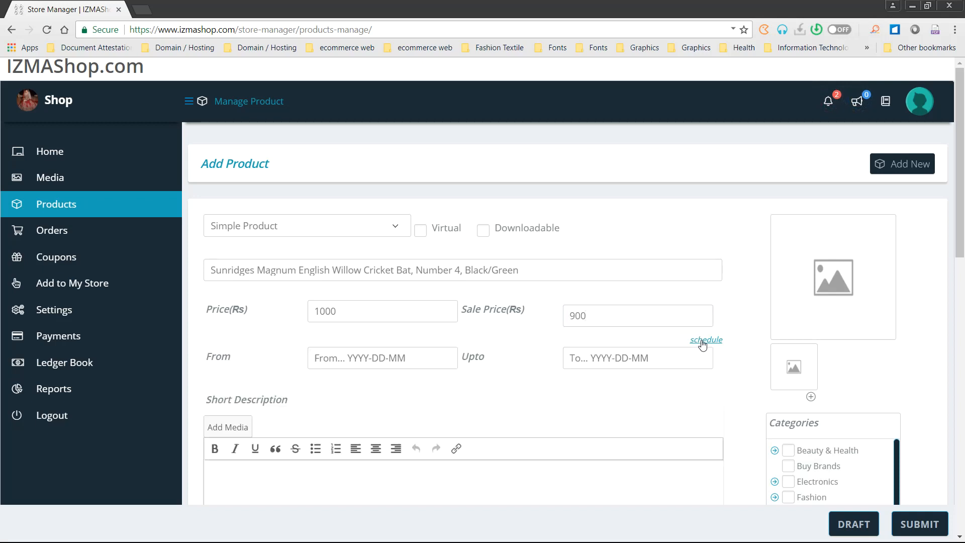
click(427, 356)
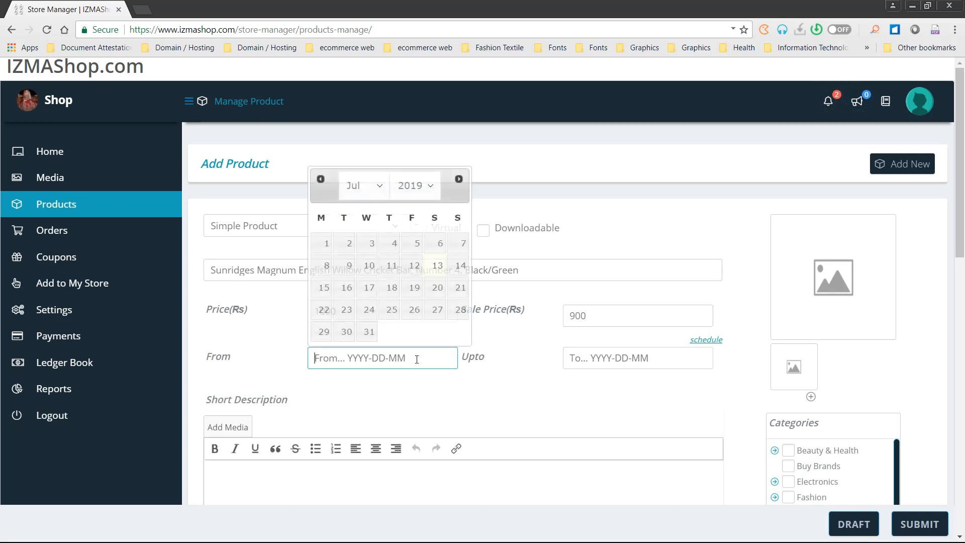
click(459, 266)
click(664, 358)
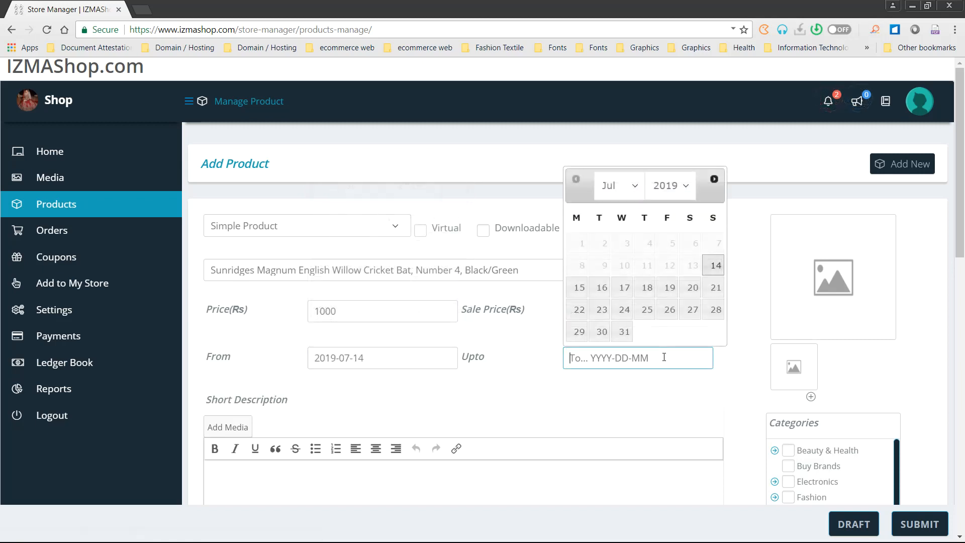
click(625, 340)
click(639, 357)
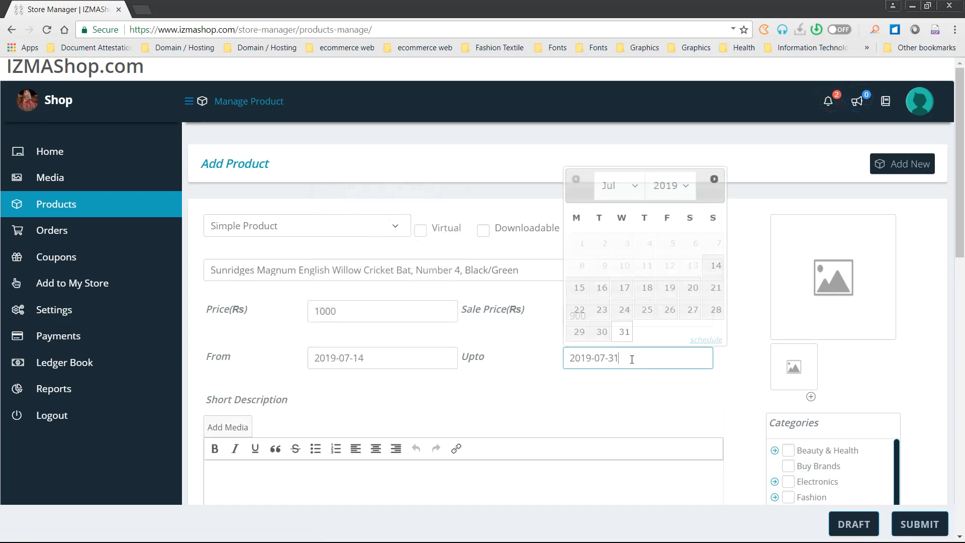
click(693, 289)
Hide the sale schedule and delete the 900 sale price
drag(616, 316, 562, 314)
drag(633, 351, 571, 357)
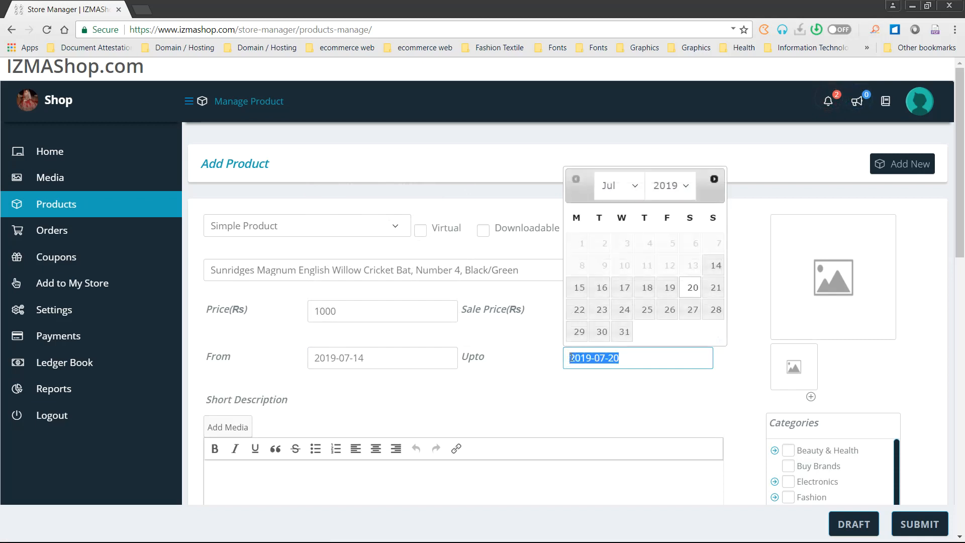
click(367, 309)
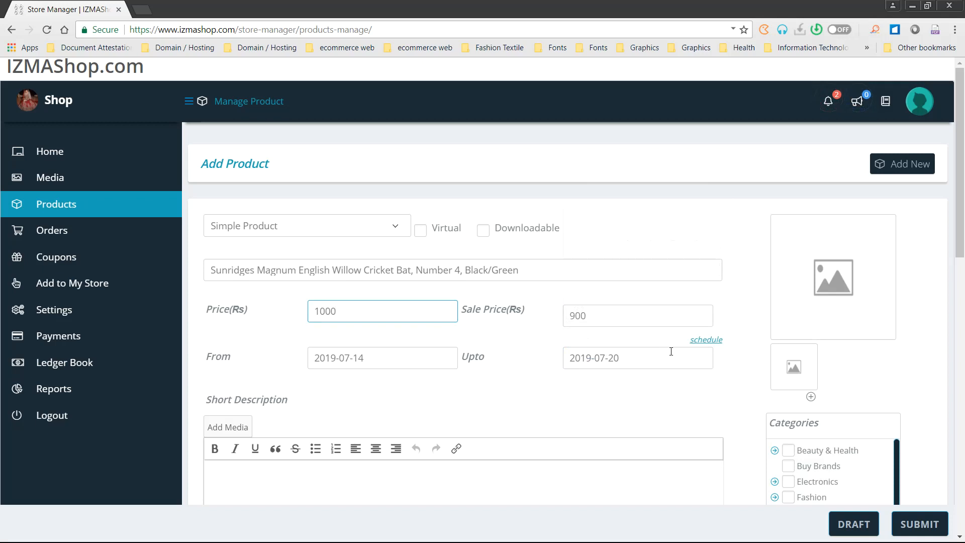
click(704, 342)
double_click(646, 317)
key(BackSpace)
Copy the product name into the Short Description
click(535, 333)
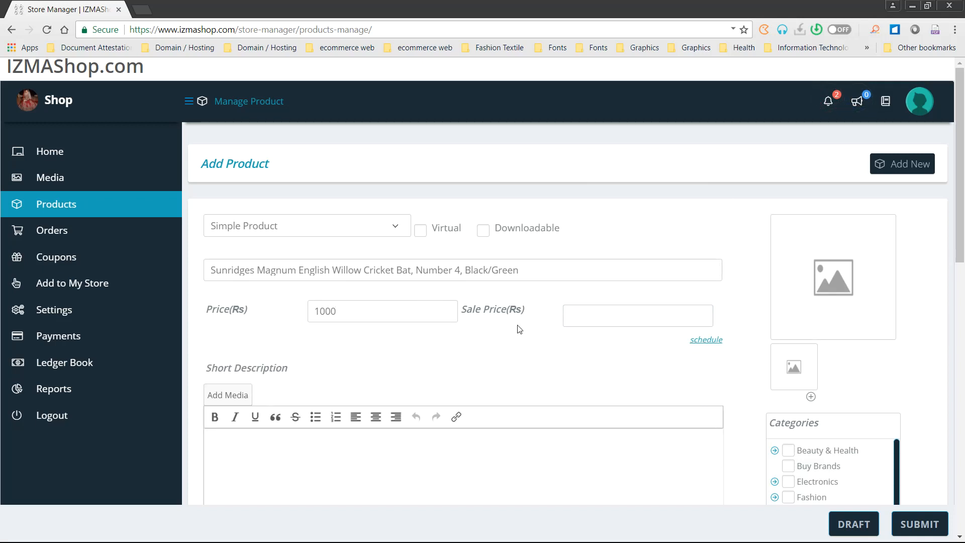
scroll(431, 358, down, 3)
scroll(401, 252, up, 3)
drag(536, 271, 181, 258)
key(ctrl+c)
click(291, 443)
key(ctrl+v)
Paste the product name into the Description and split it into three paragraphs
scroll(385, 369, down, 3)
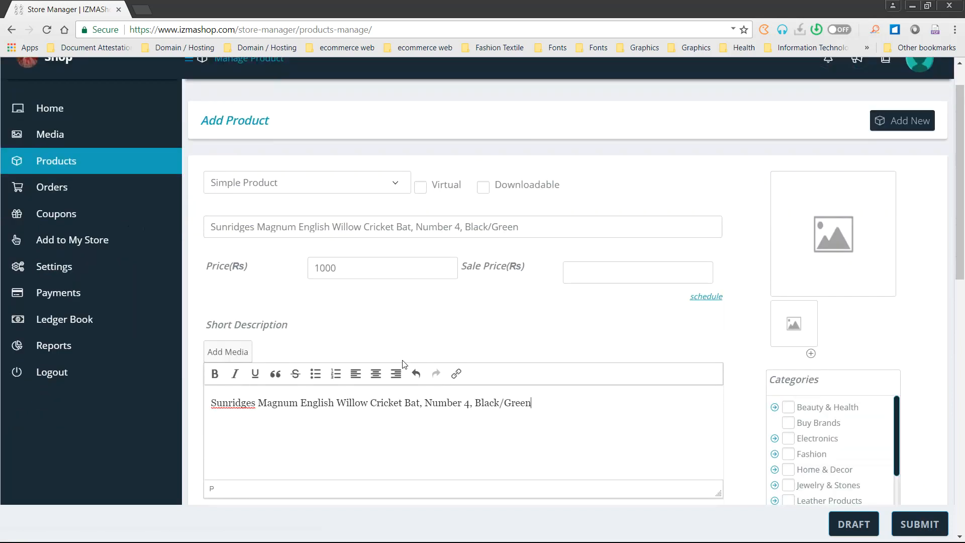
scroll(402, 363, down, 1)
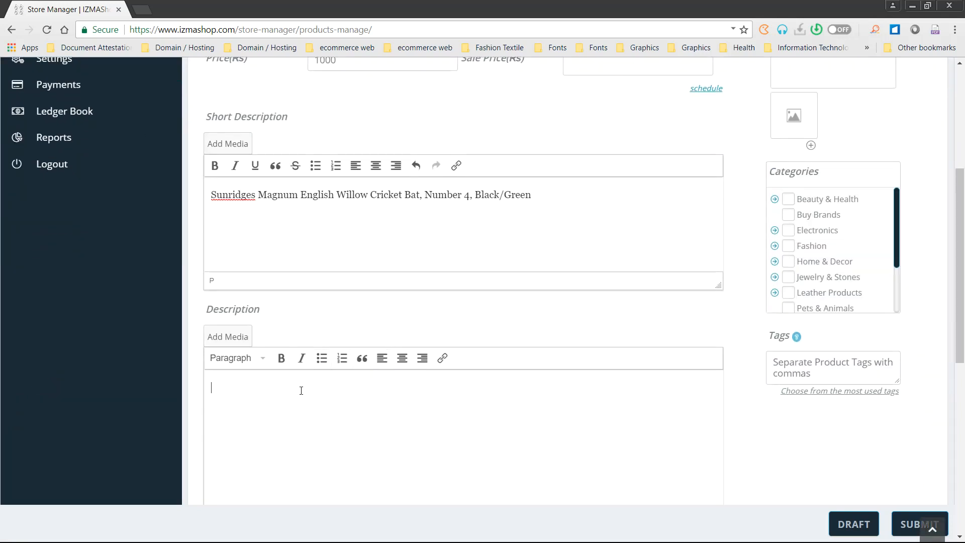
key(ctrl+v)
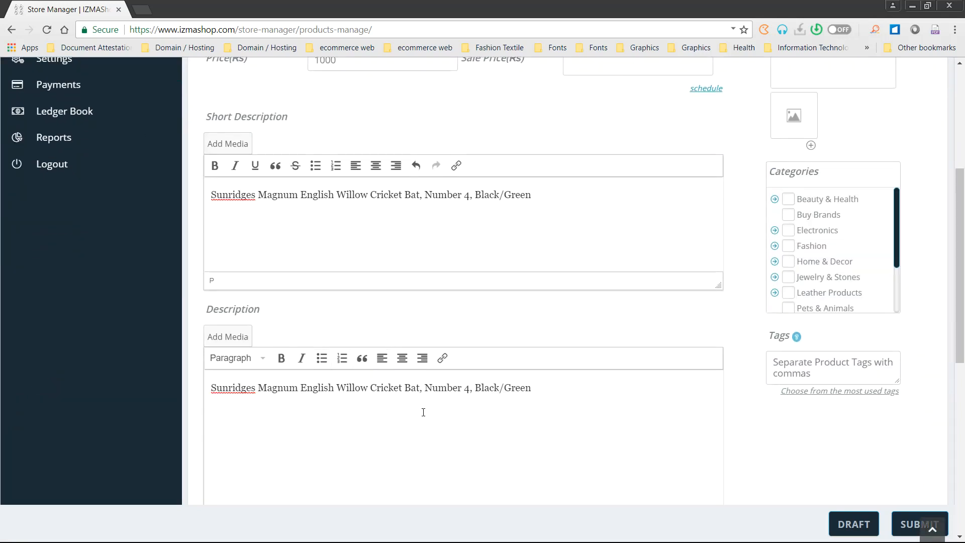
key(ctrl+v)
key(ctrl+v)
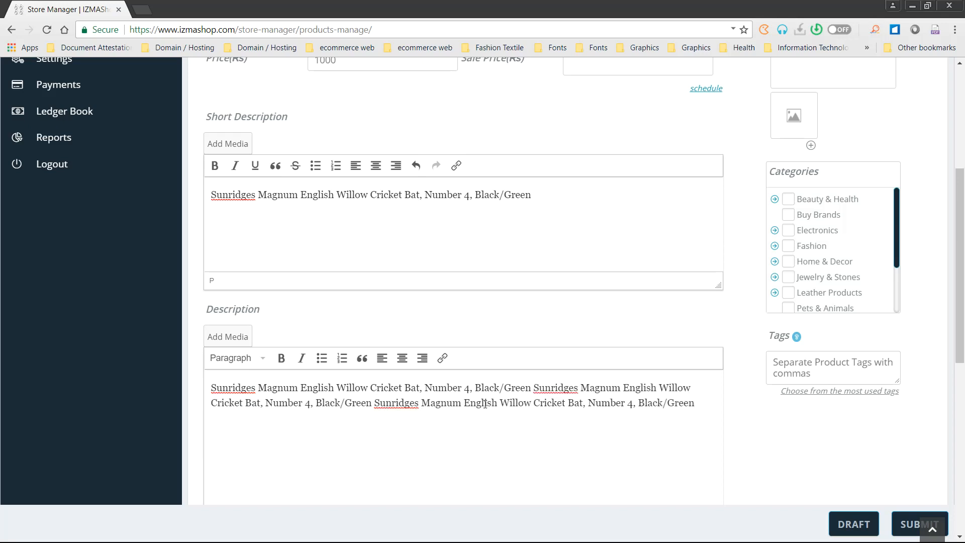
click(472, 387)
key(Return)
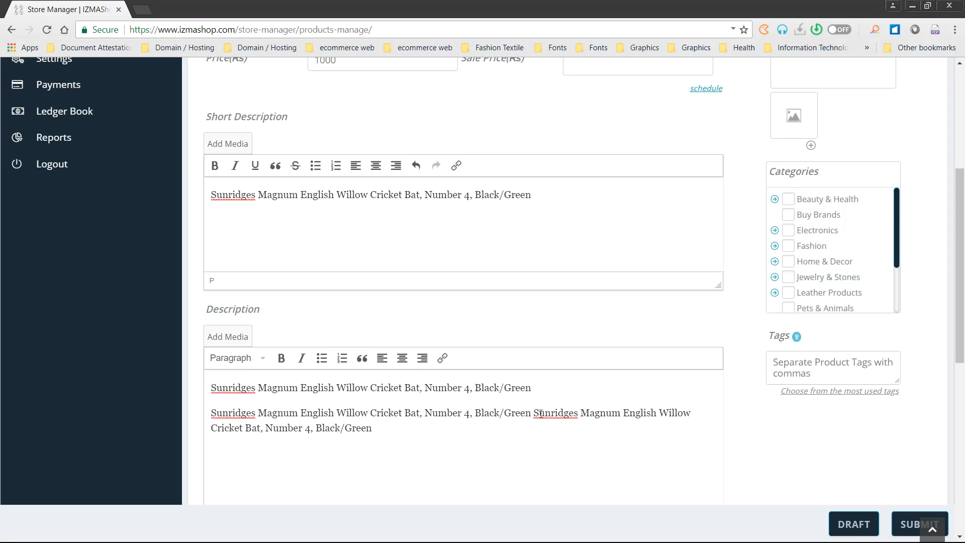
key(Return)
scroll(555, 400, up, 4)
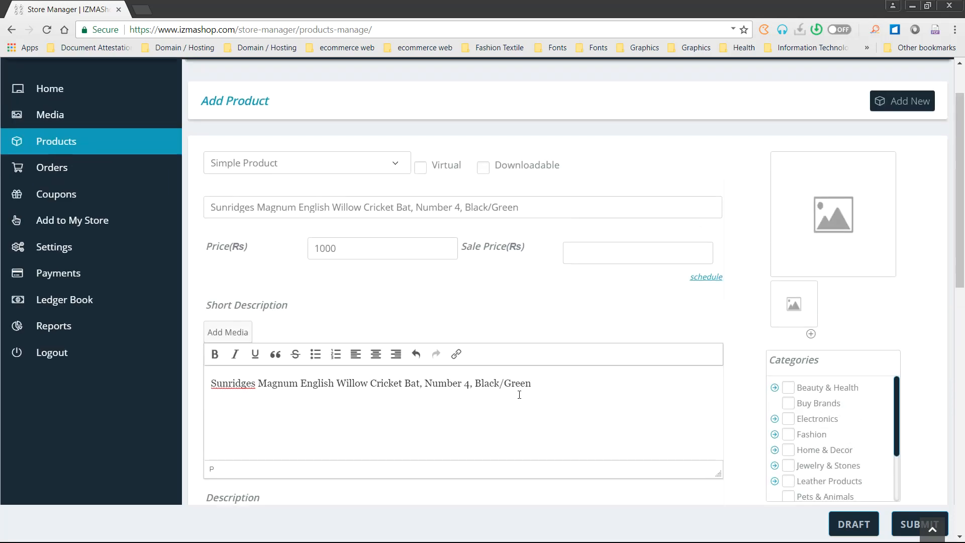
scroll(523, 337, down, 6)
scroll(522, 335, up, 8)
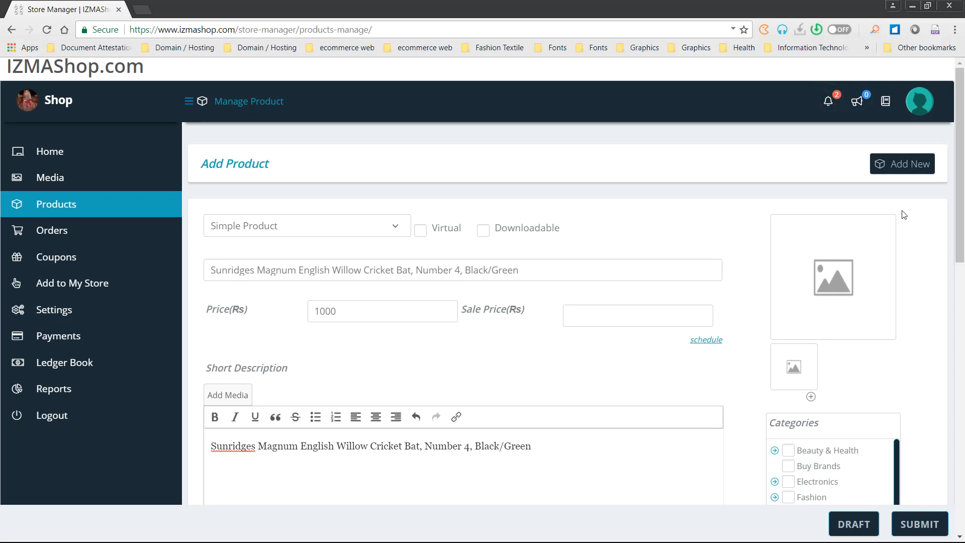
key(ctrl+a)
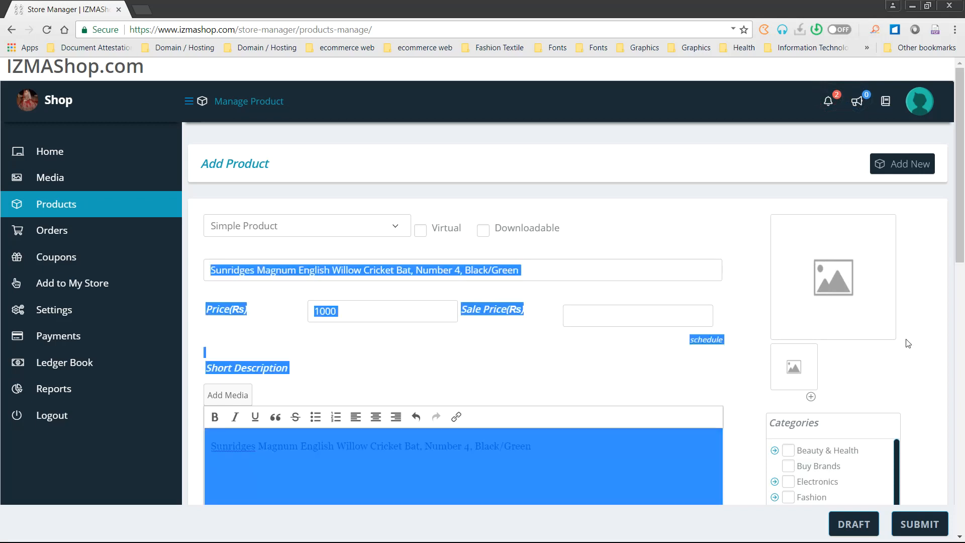
click(749, 288)
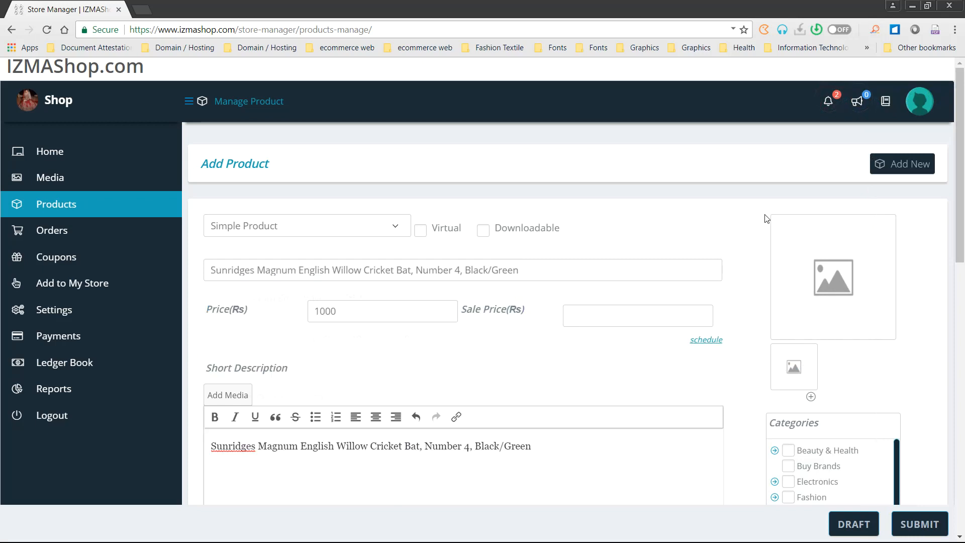
Start uploading the BatBkacj-green image files for the product image, then cancel the upload
click(828, 286)
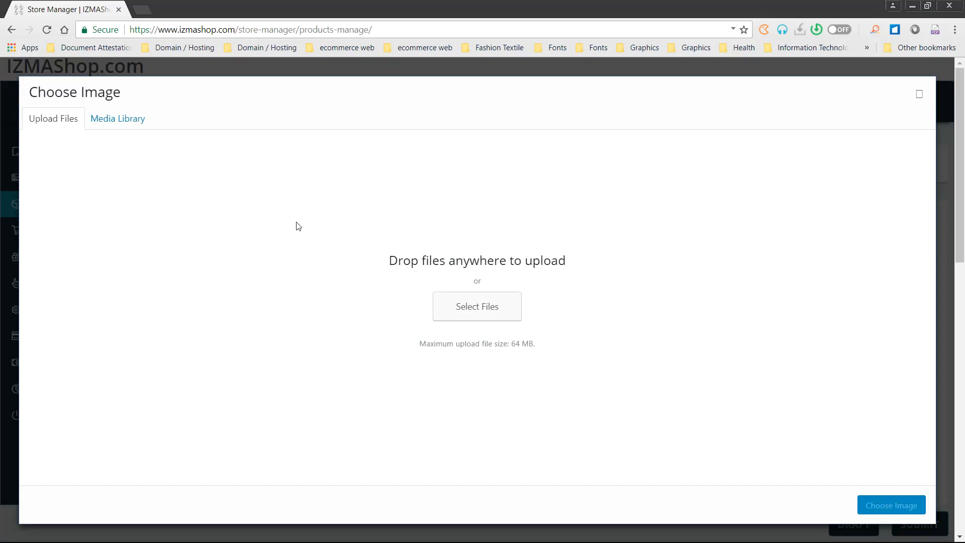
click(129, 121)
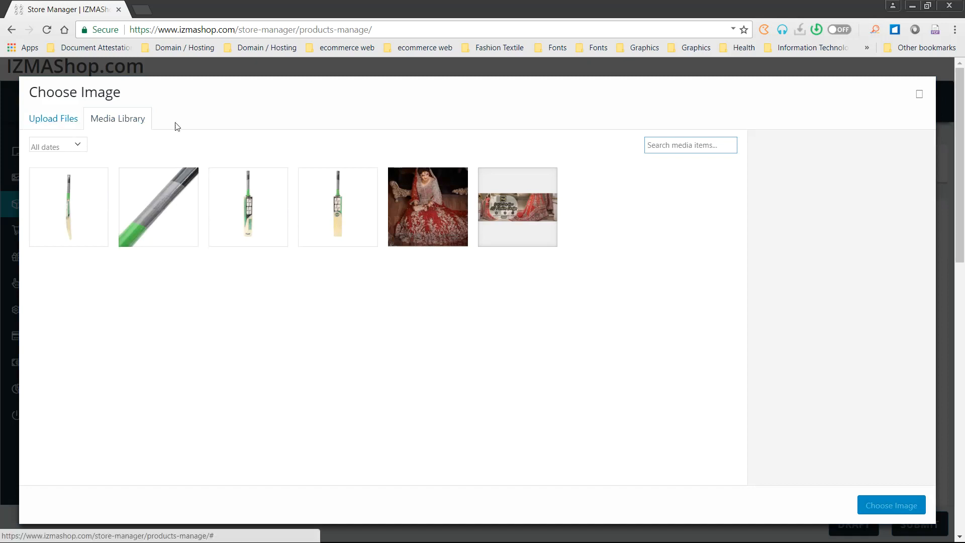
click(62, 123)
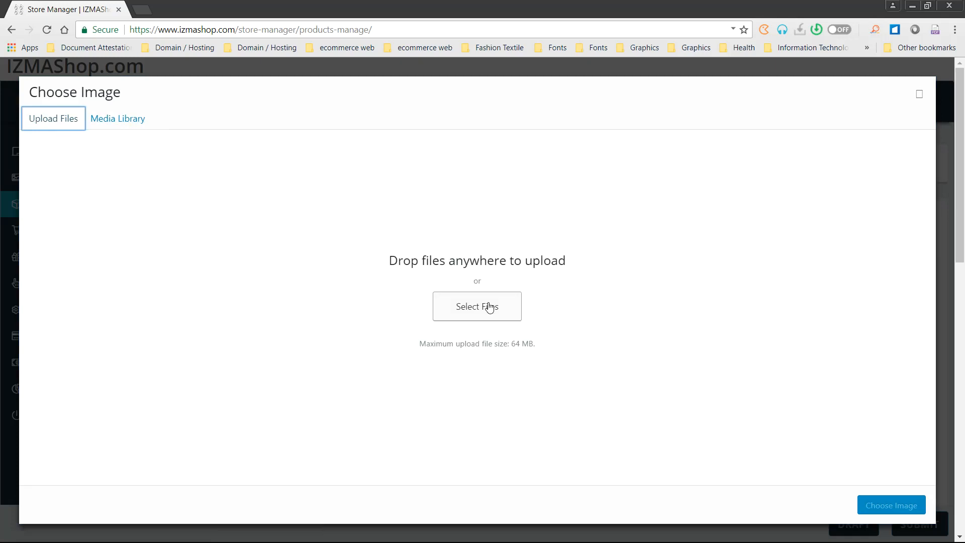
click(472, 312)
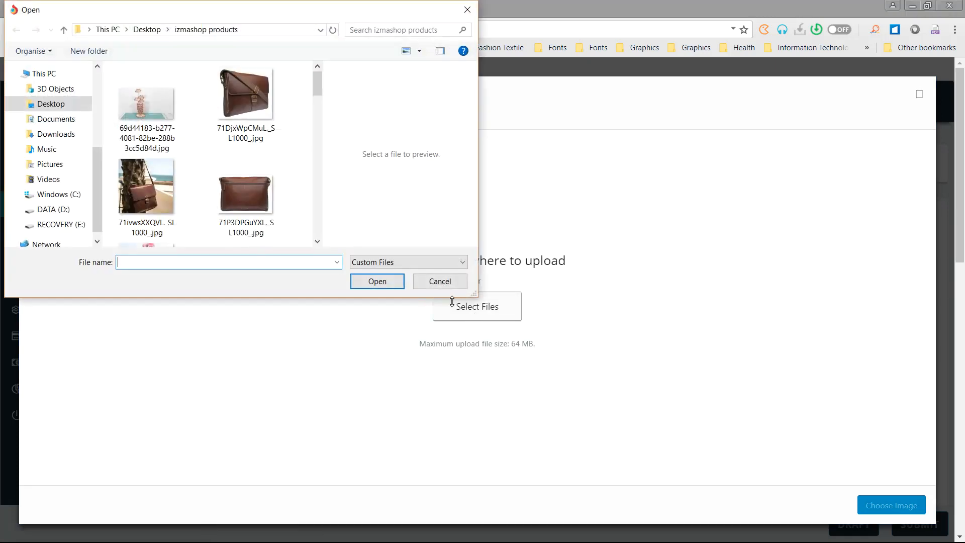
scroll(210, 141, down, 6)
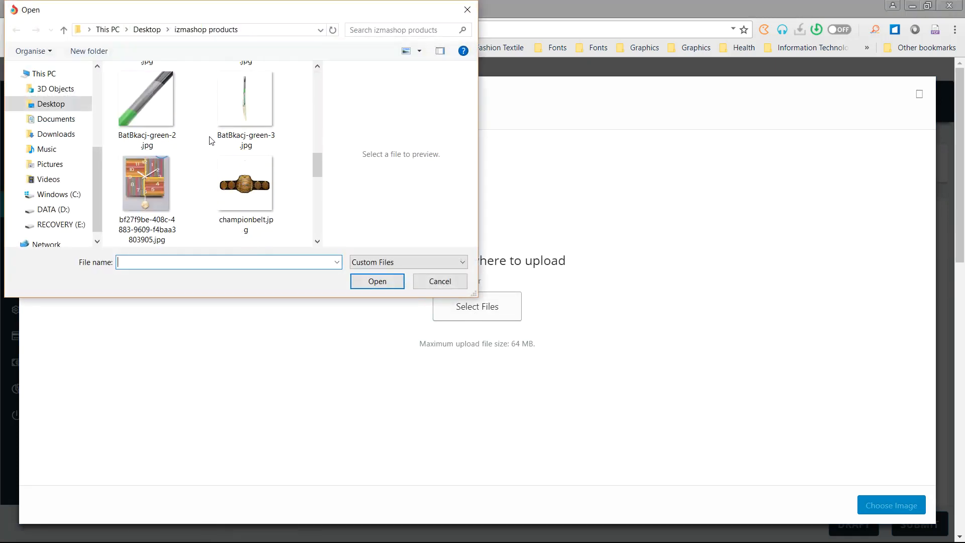
click(237, 116)
click(139, 114)
scroll(191, 140, up, 3)
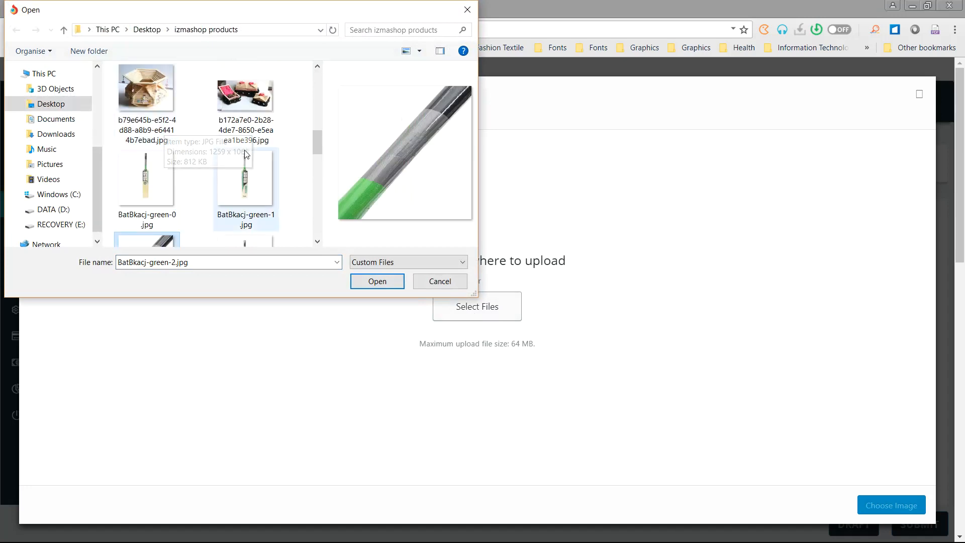
ctrl+click(153, 179)
ctrl+click(239, 173)
ctrl+click(248, 242)
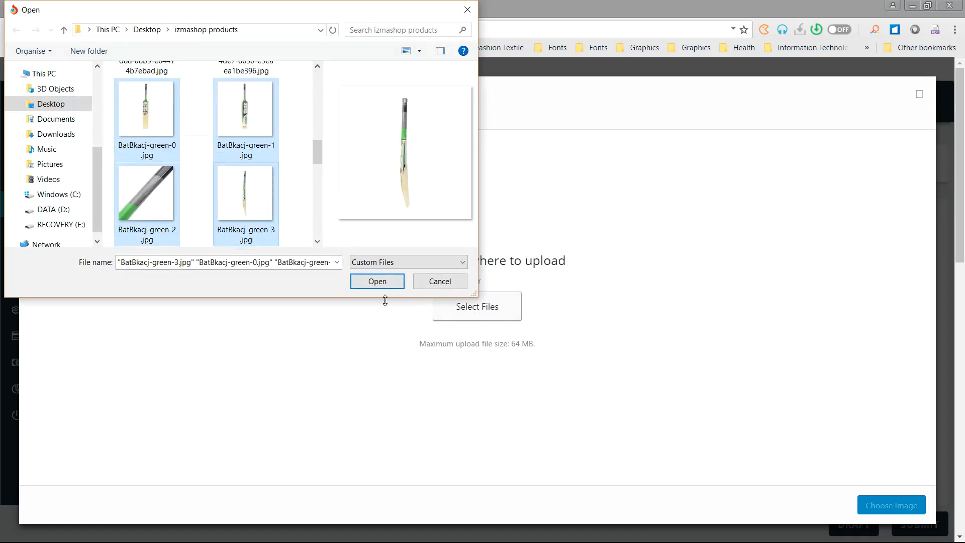
click(442, 281)
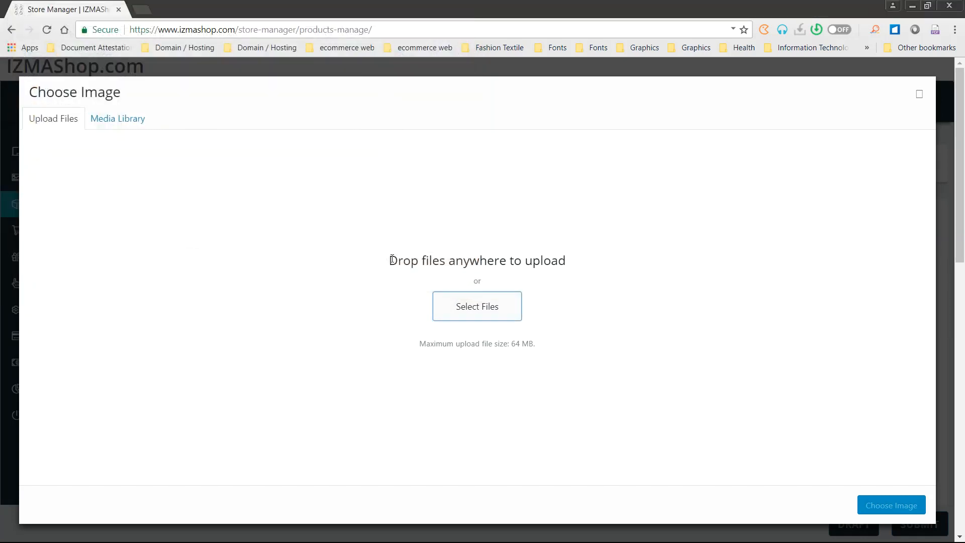
Choose BatBkacj-green-1.jpg from the Media Library as the main image
click(120, 123)
click(329, 215)
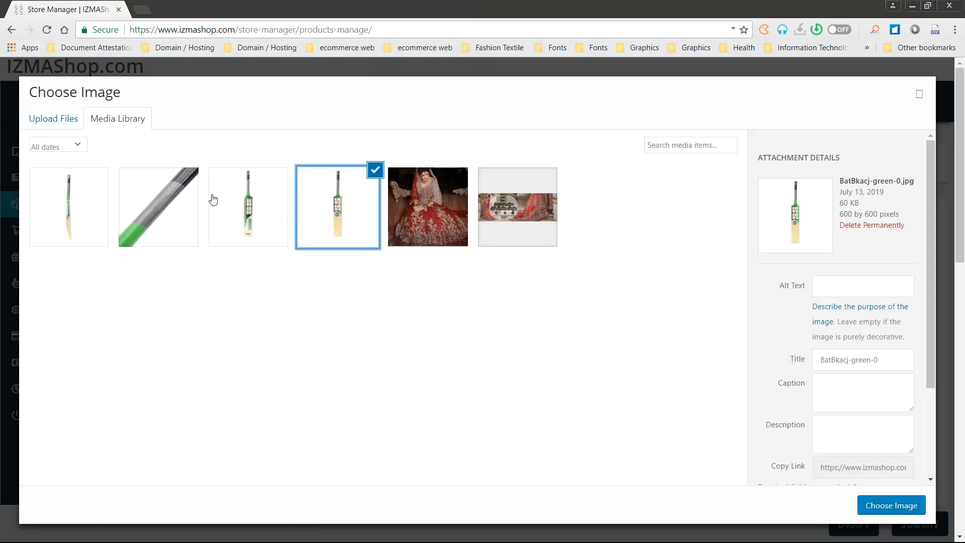
click(236, 199)
click(895, 506)
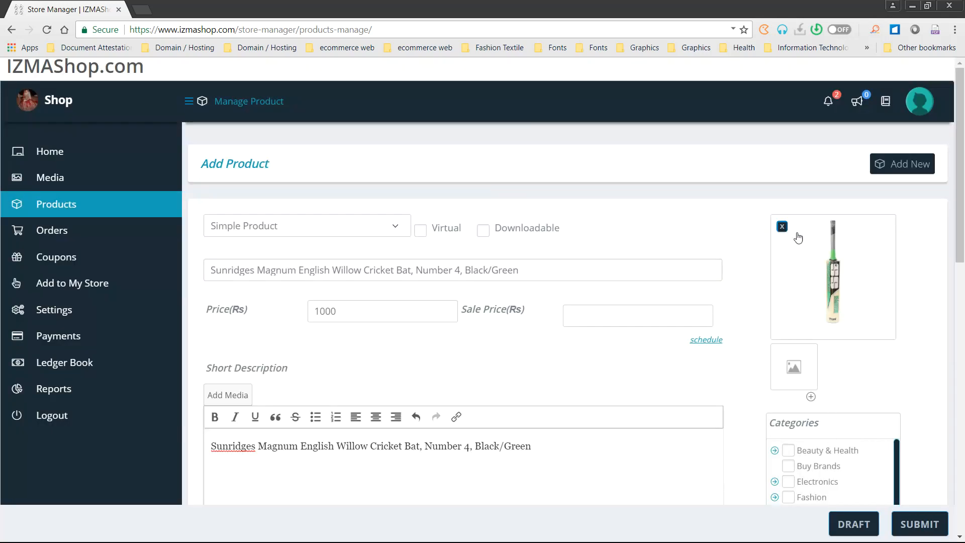
Add the fourth and first bat photos from the library to two gallery slots
click(793, 364)
click(342, 220)
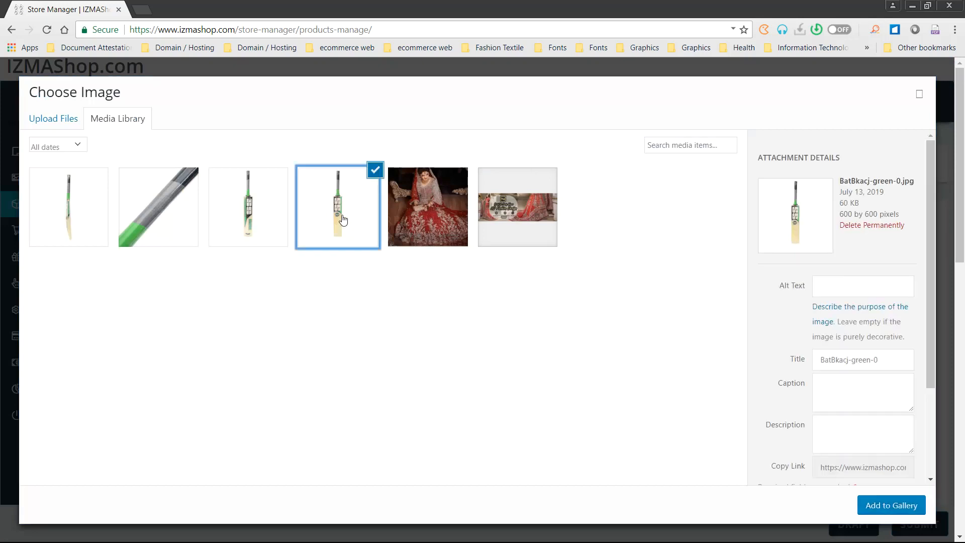
click(889, 505)
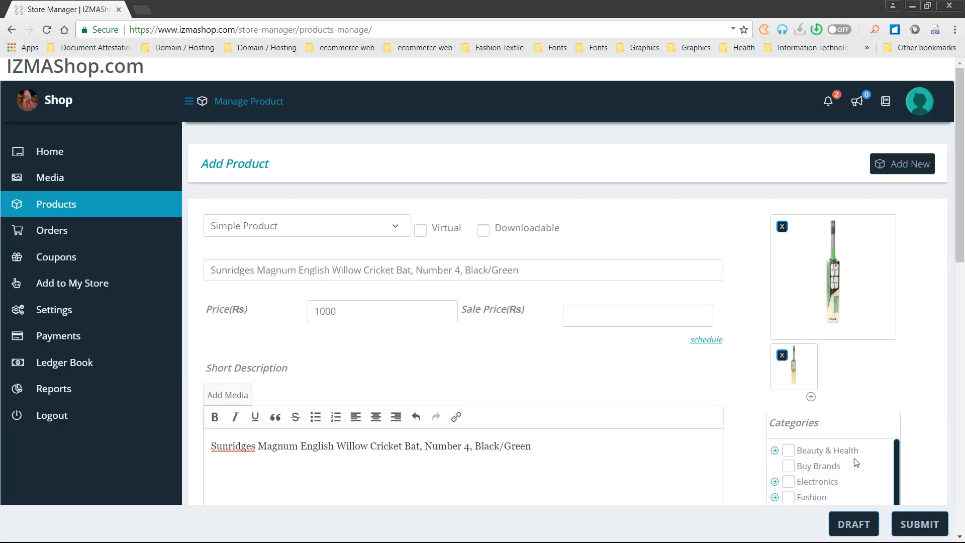
click(811, 397)
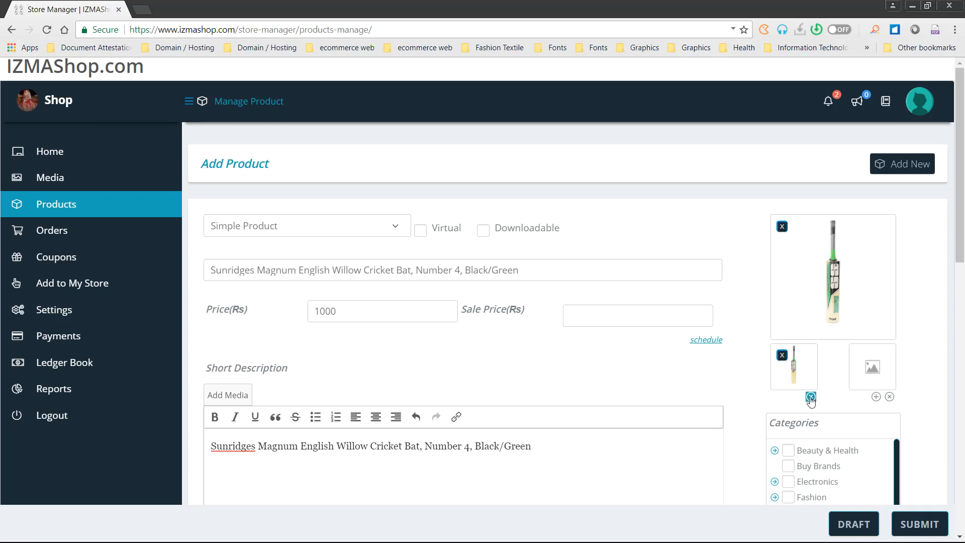
click(872, 368)
click(97, 210)
click(921, 512)
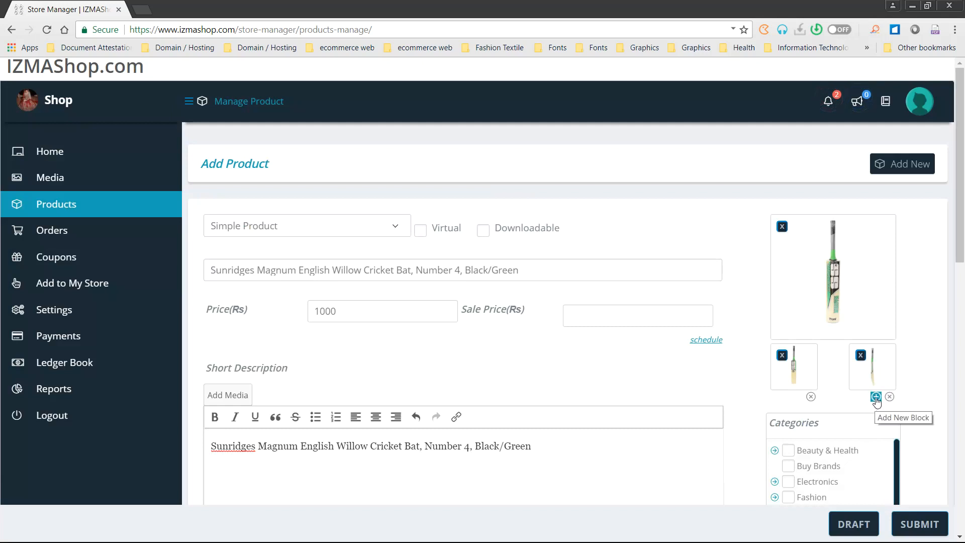
Add the grey-green handle close-up photo to a third gallery slot
click(876, 397)
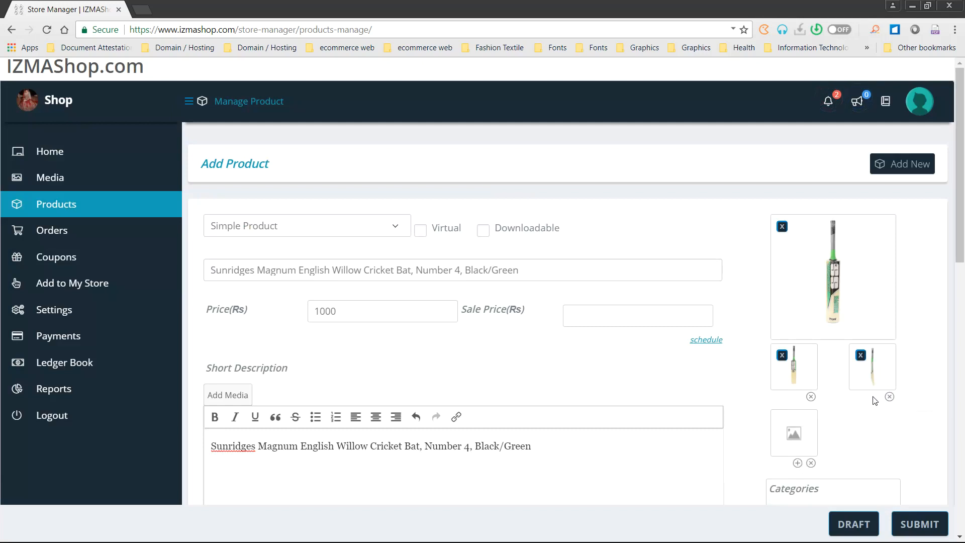
click(794, 434)
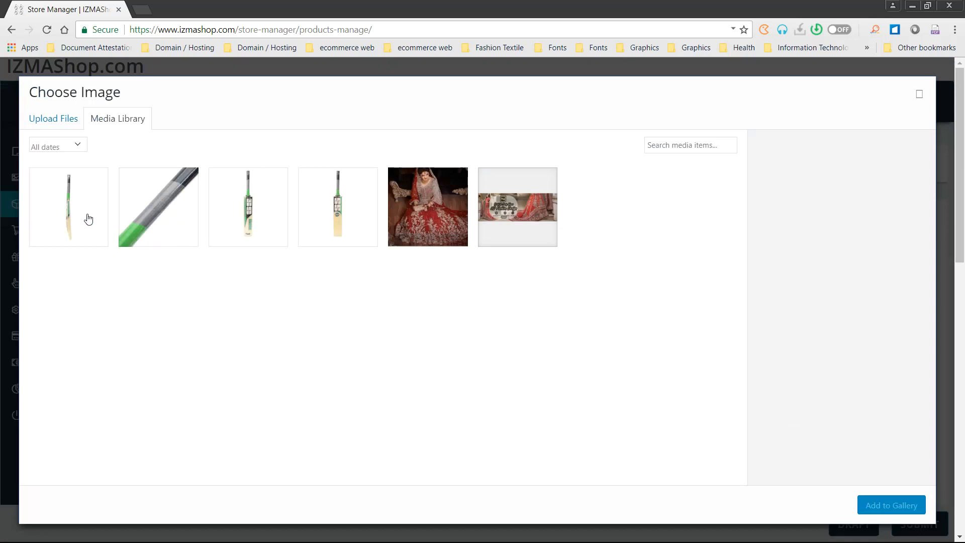
click(150, 207)
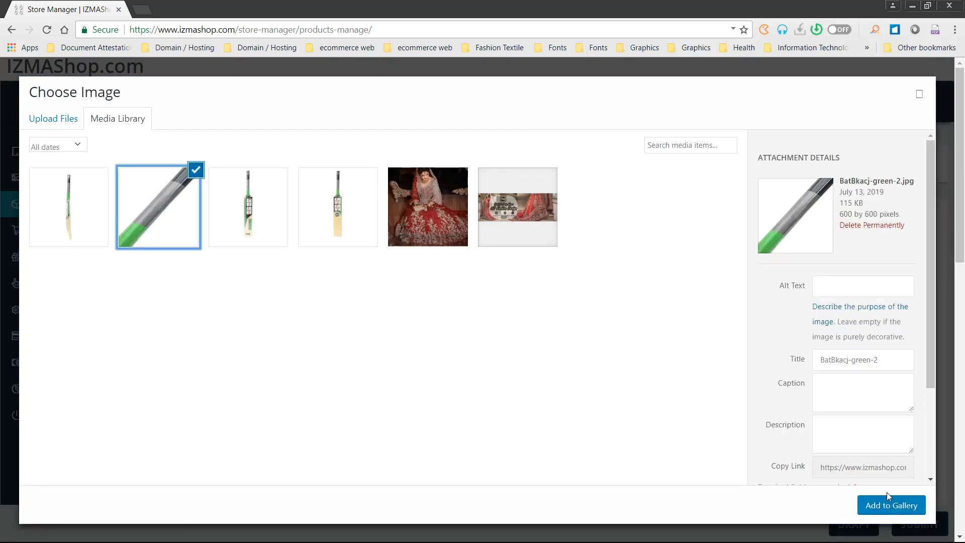
click(890, 504)
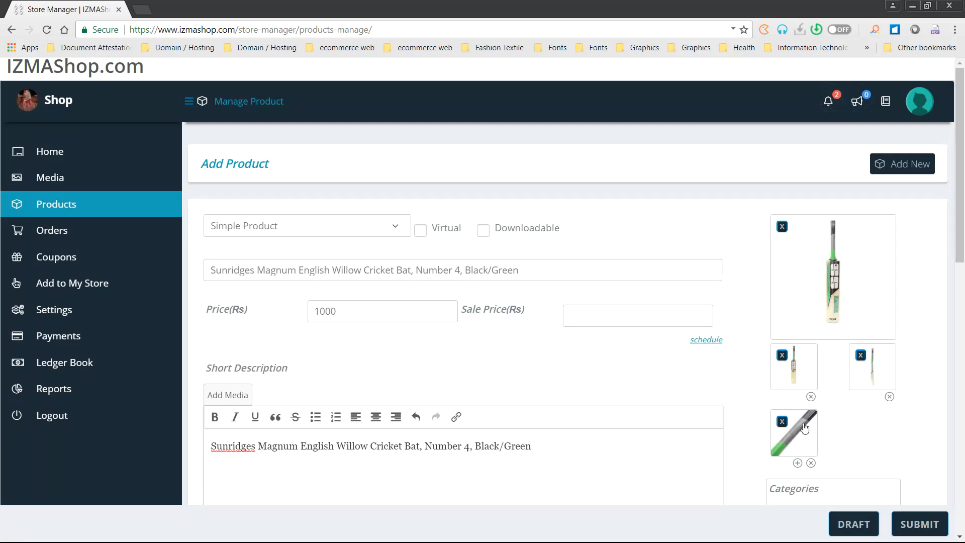
Tick Sports, then its Sports Equipments and Cricket subcategories in the Categories box
scroll(746, 304, down, 3)
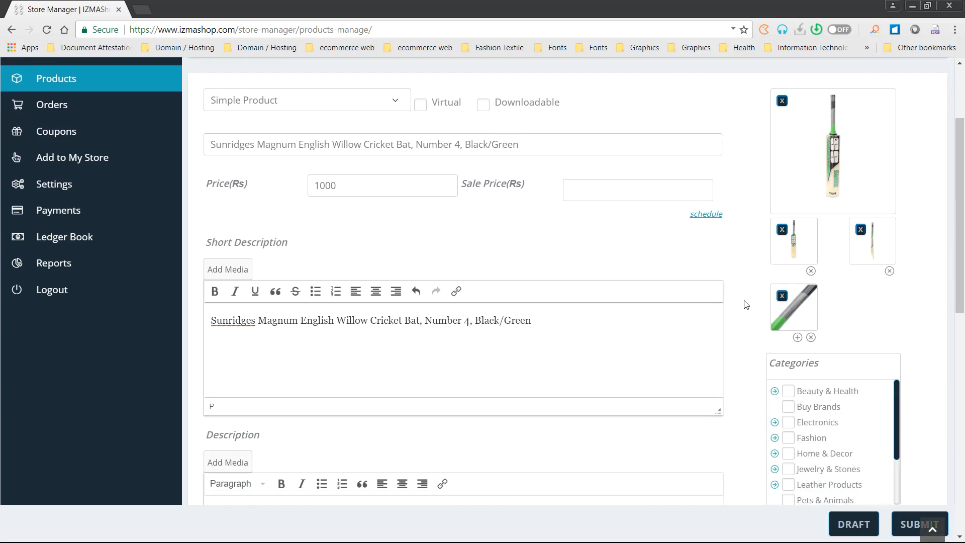
scroll(746, 304, down, 3)
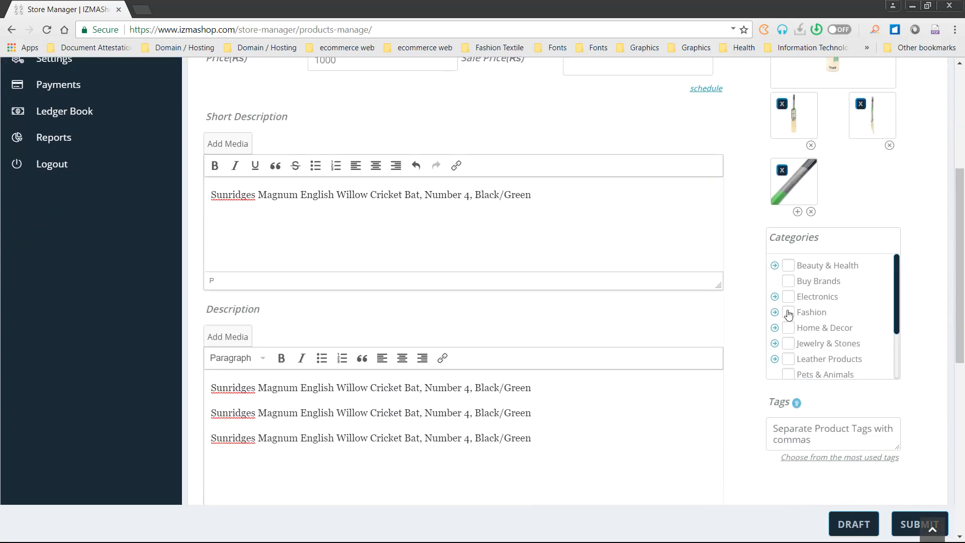
scroll(844, 203, up, 4)
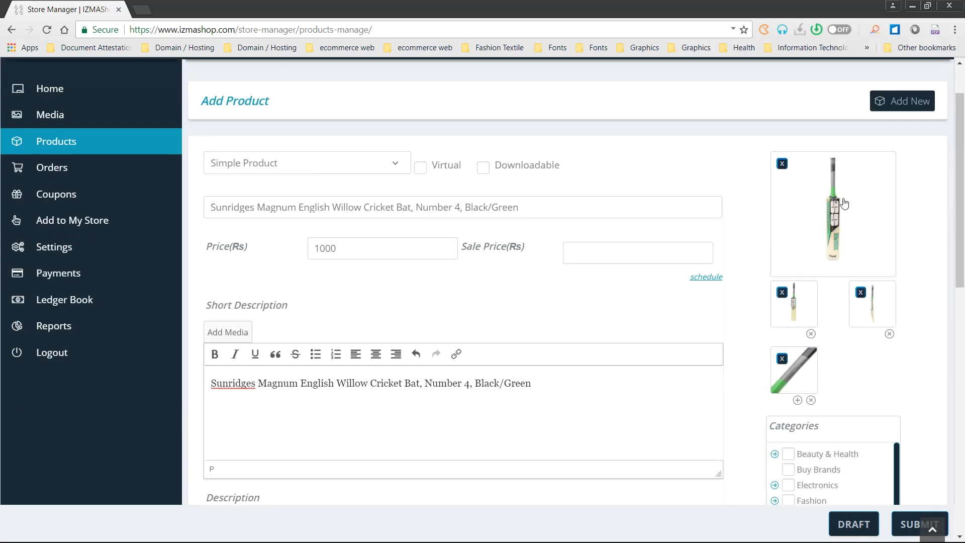
scroll(749, 258, down, 3)
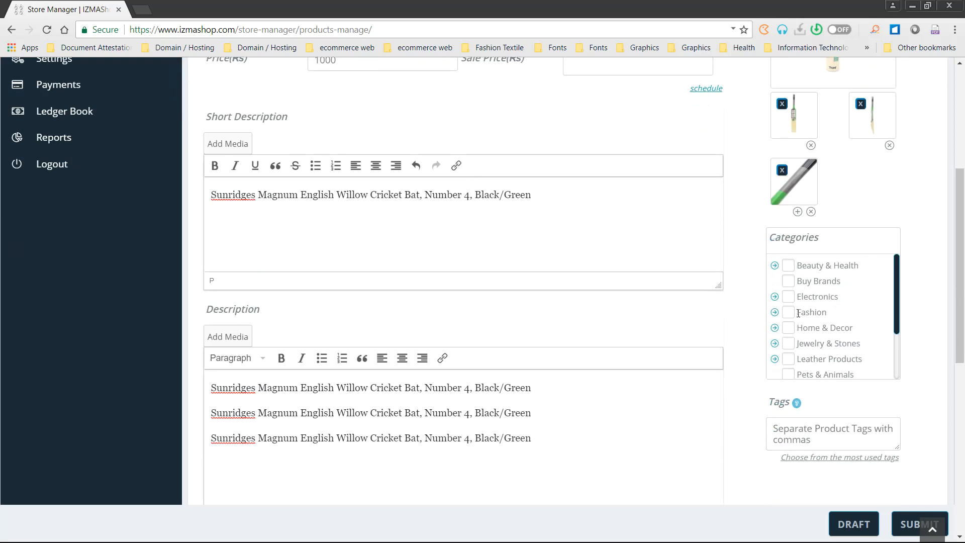
scroll(797, 313, down, 2)
scroll(796, 314, down, 1)
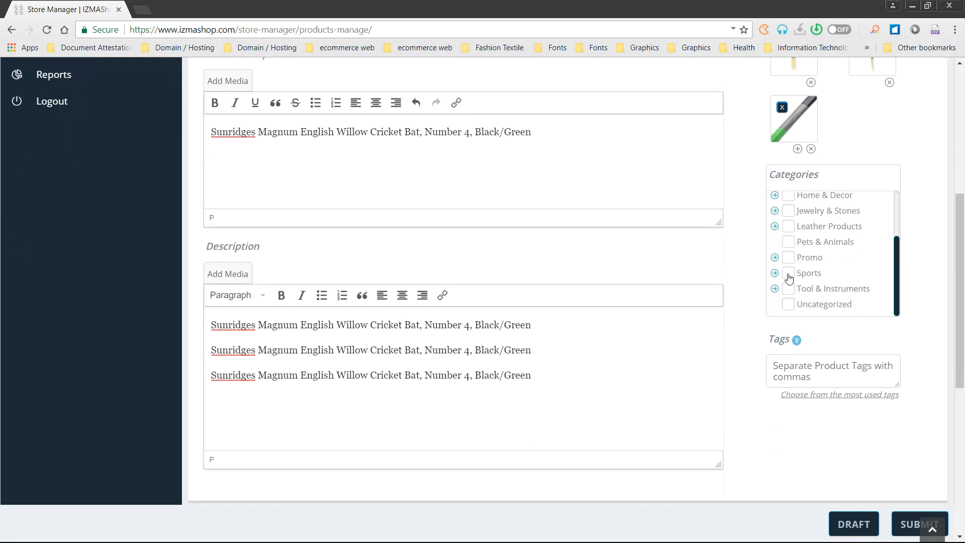
click(788, 276)
click(775, 275)
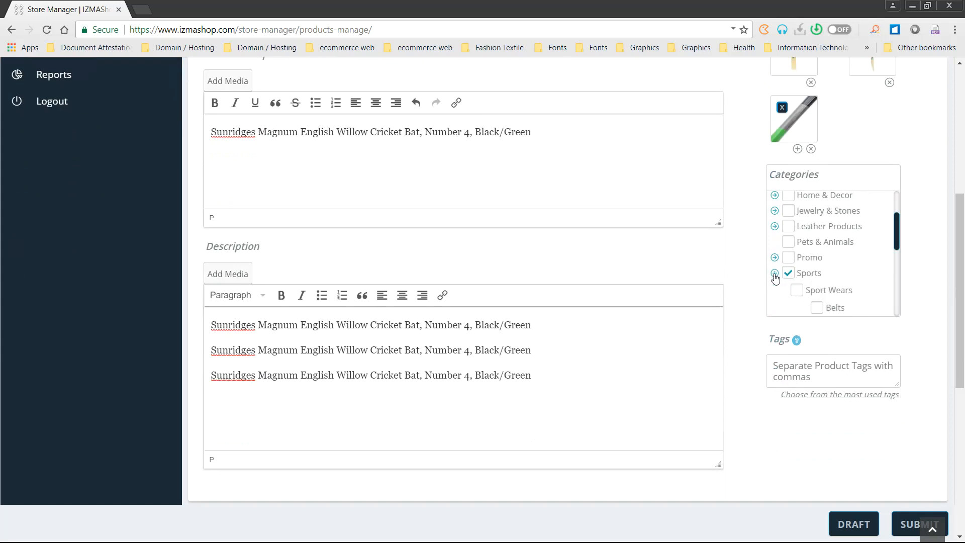
scroll(803, 265, down, 3)
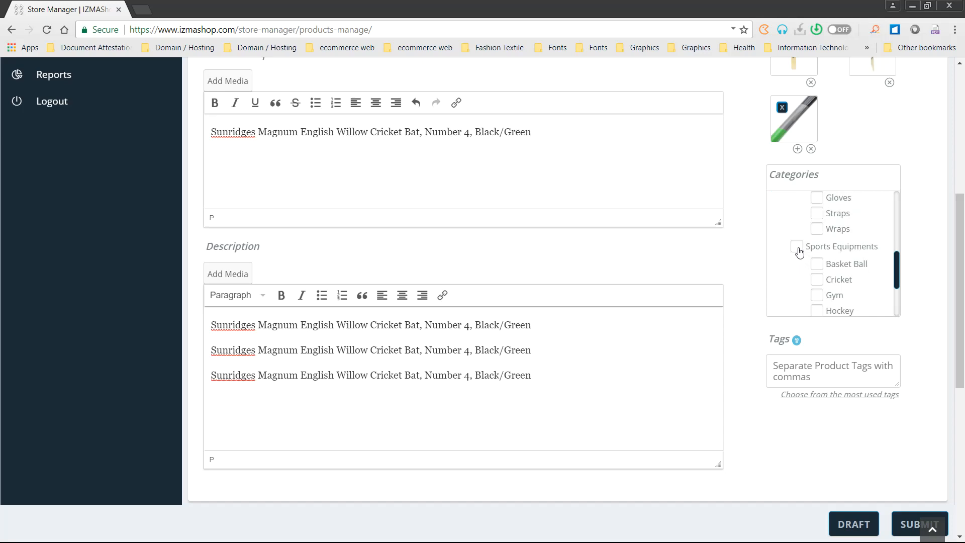
scroll(800, 250, up, 1)
scroll(802, 277, down, 1)
click(796, 246)
scroll(814, 261, down, 2)
scroll(816, 252, up, 1)
scroll(817, 251, up, 1)
click(817, 280)
scroll(798, 276, up, 2)
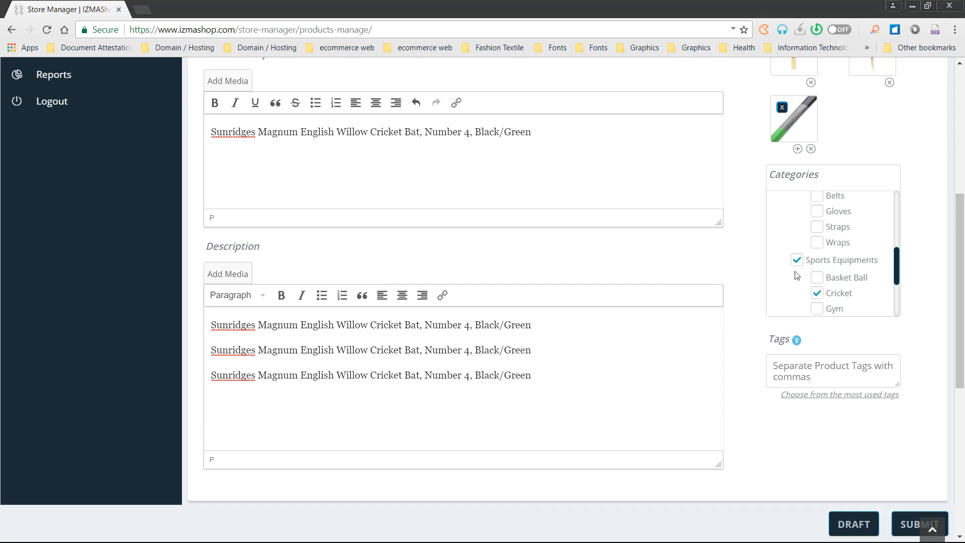
scroll(799, 288, up, 2)
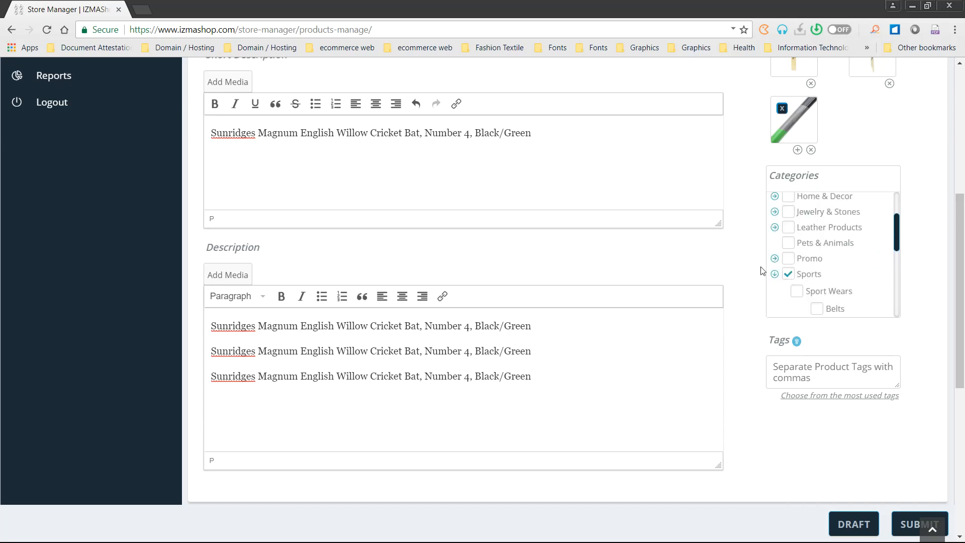
scroll(763, 272, up, 1)
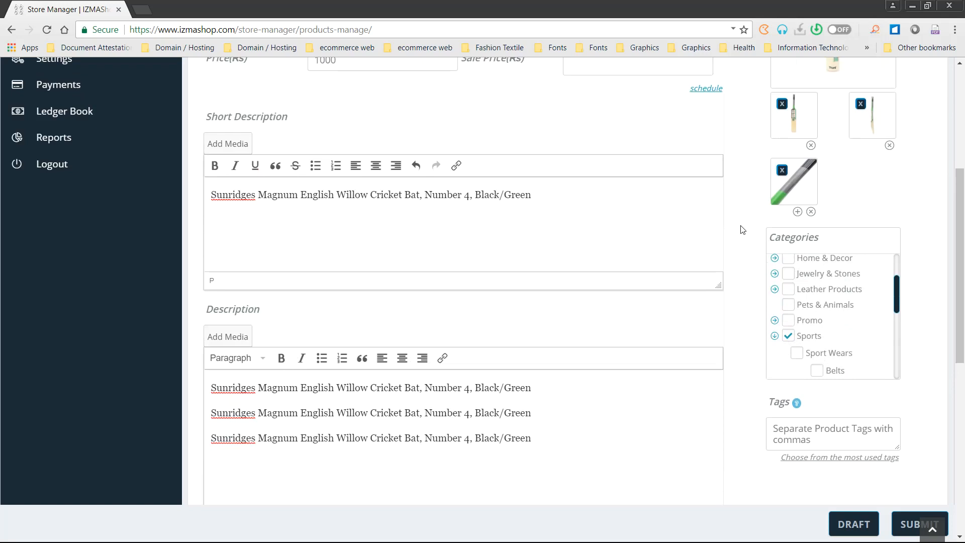
Enter the product tags 'cricket bat, bat, cricket,' as a comma-separated list
click(802, 432)
text(Cri)
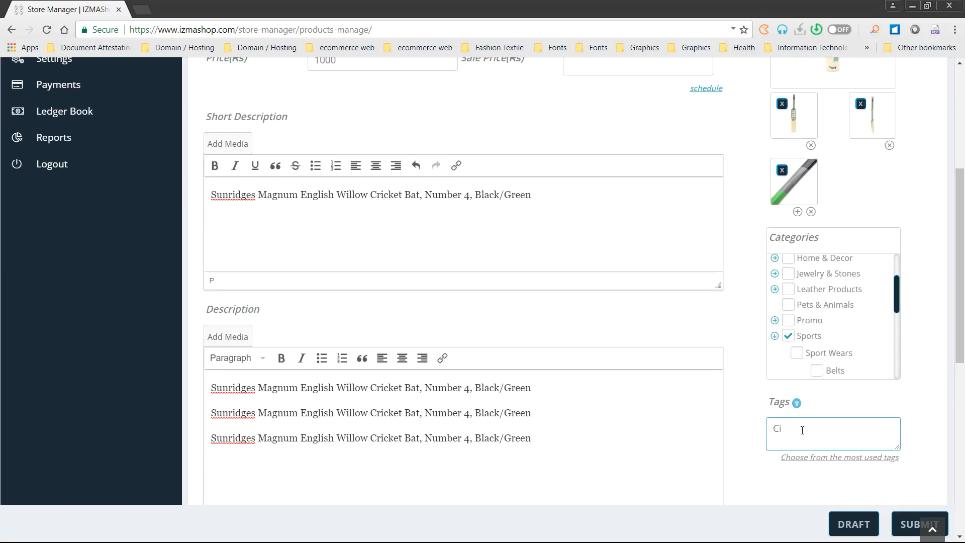
text(cket Bat)
key(BackSpace)
key(BackSpace)
key(BackSpace)
key(BackSpace)
key(BackSpace)
key(BackSpace)
key(BackSpace)
key(BackSpace)
key(BackSpace)
key(BackSpace)
key(BackSpace)
text(cr)
text(ict)
text(ket)
text( bat)
text(, )
text(bat)
text(, cricket)
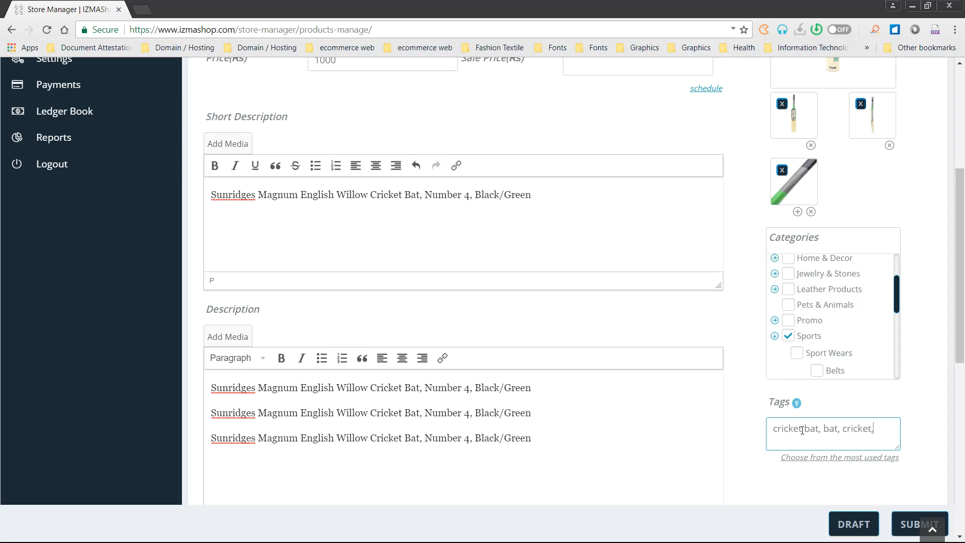
scroll(627, 384, down, 3)
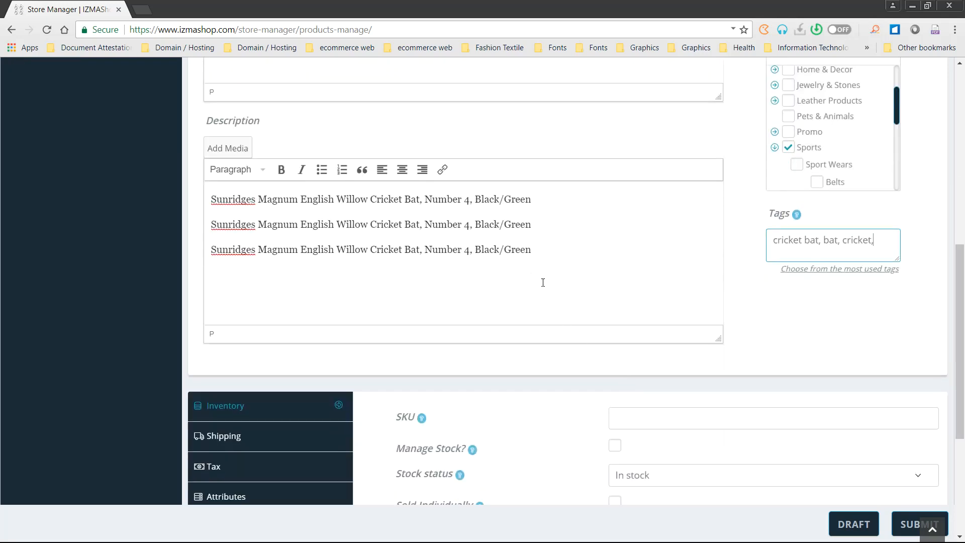
scroll(703, 266, up, 3)
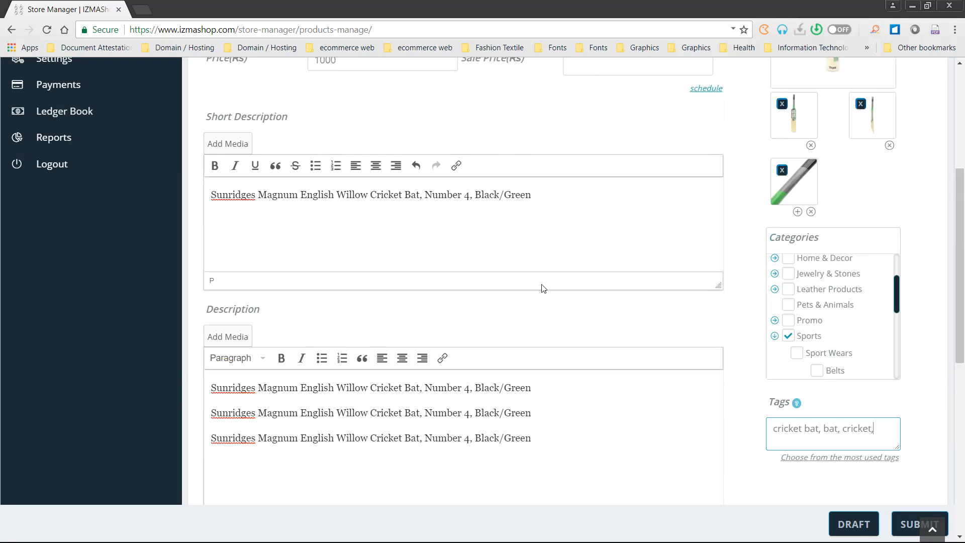
scroll(547, 232, down, 5)
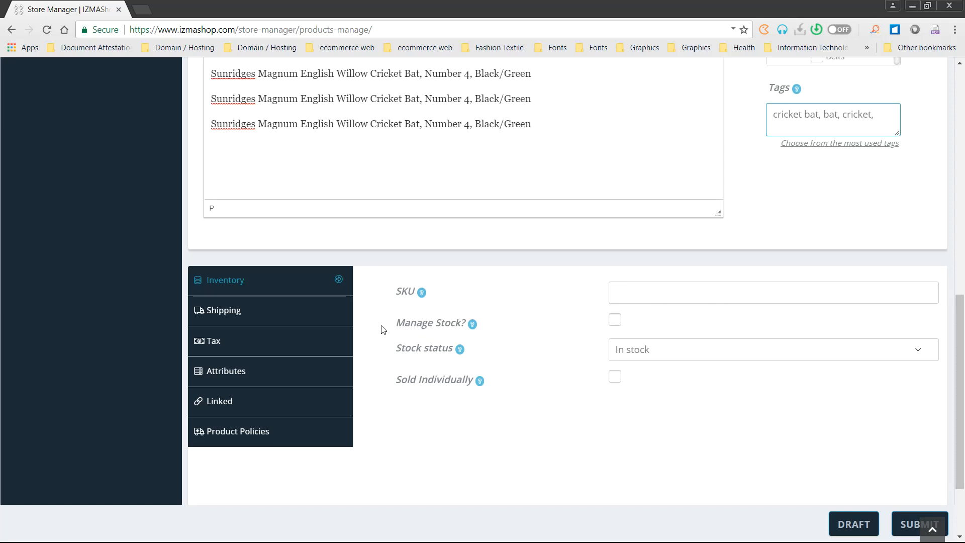
Enable Manage Stock for the bat and set its stock quantity to 5
drag(395, 327, 497, 330)
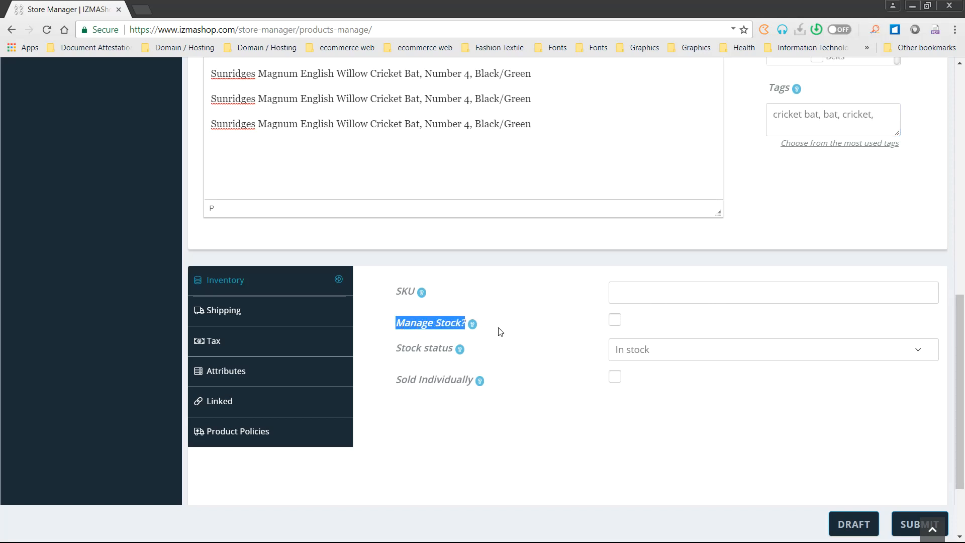
click(614, 322)
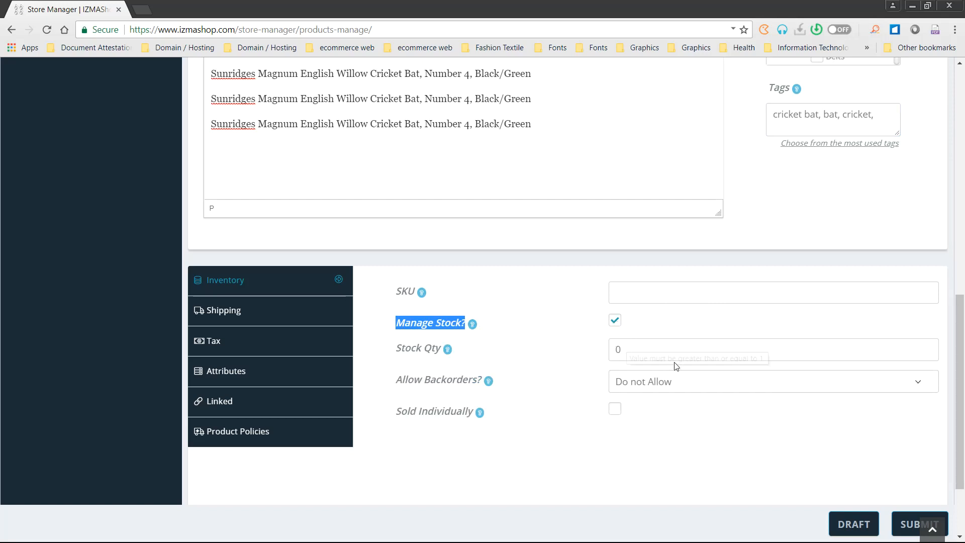
double_click(633, 350)
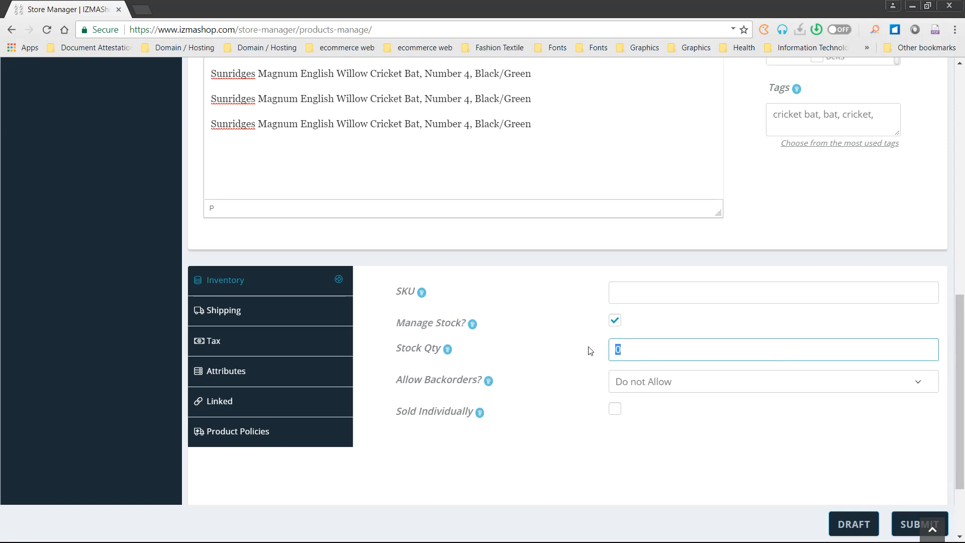
text(5)
drag(633, 351, 578, 346)
click(640, 385)
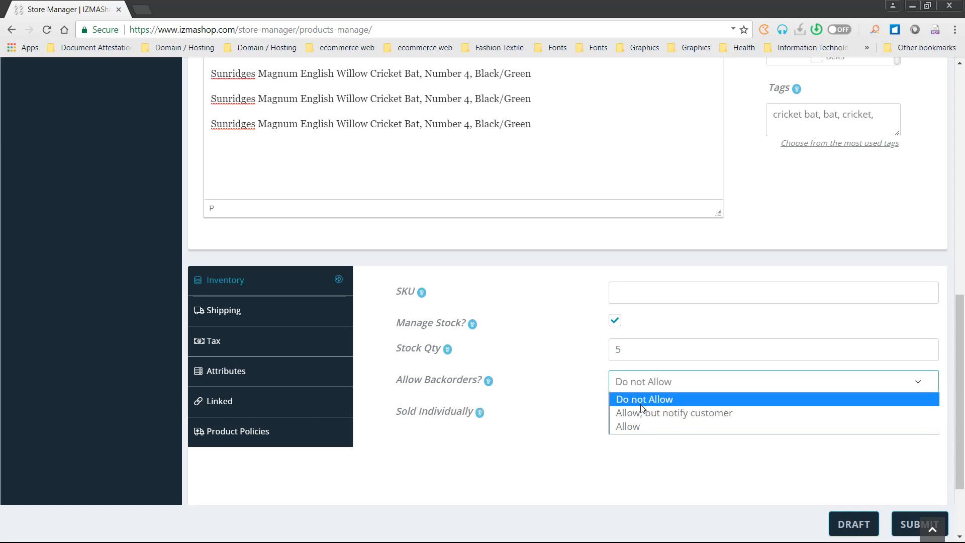
Try 'Allow, but notify customer' for backorders, then revert to 'Do not Allow'
click(576, 380)
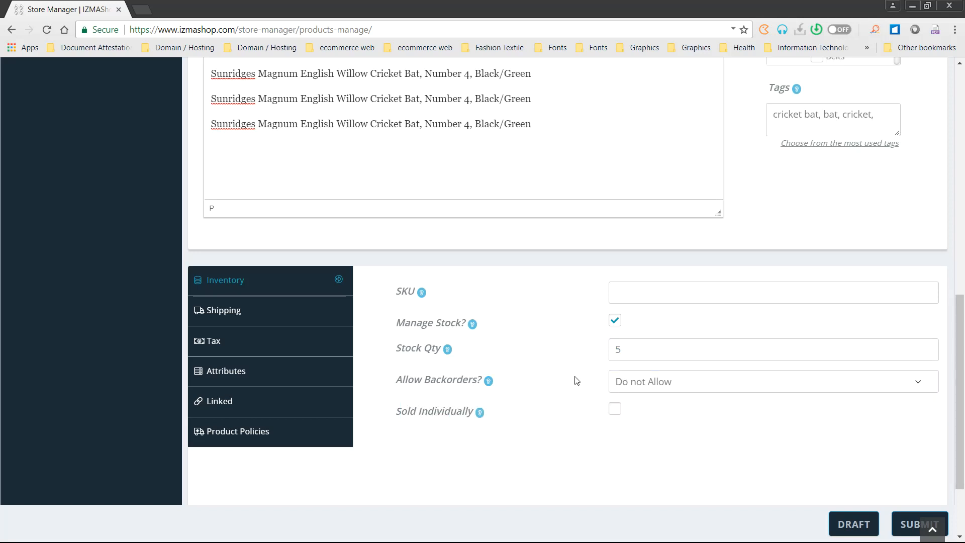
click(638, 384)
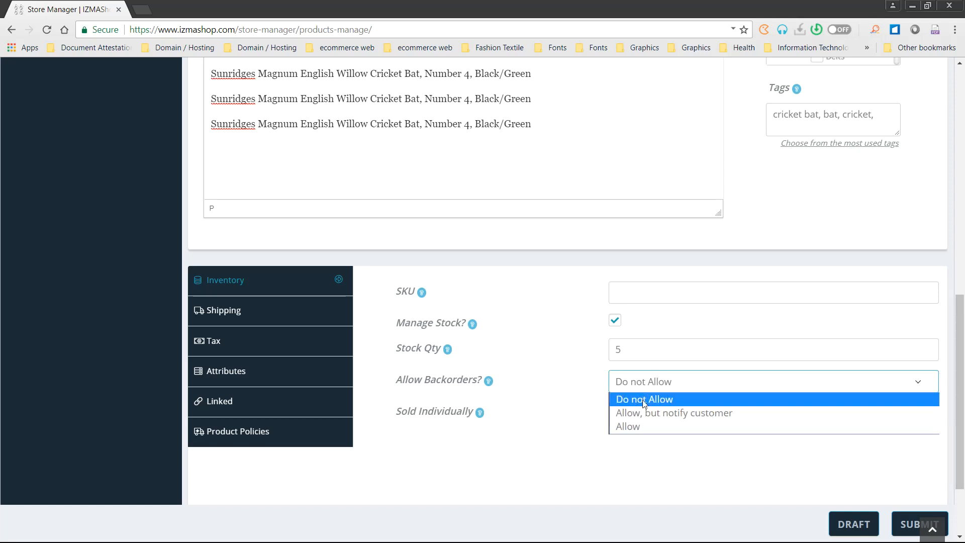
click(670, 413)
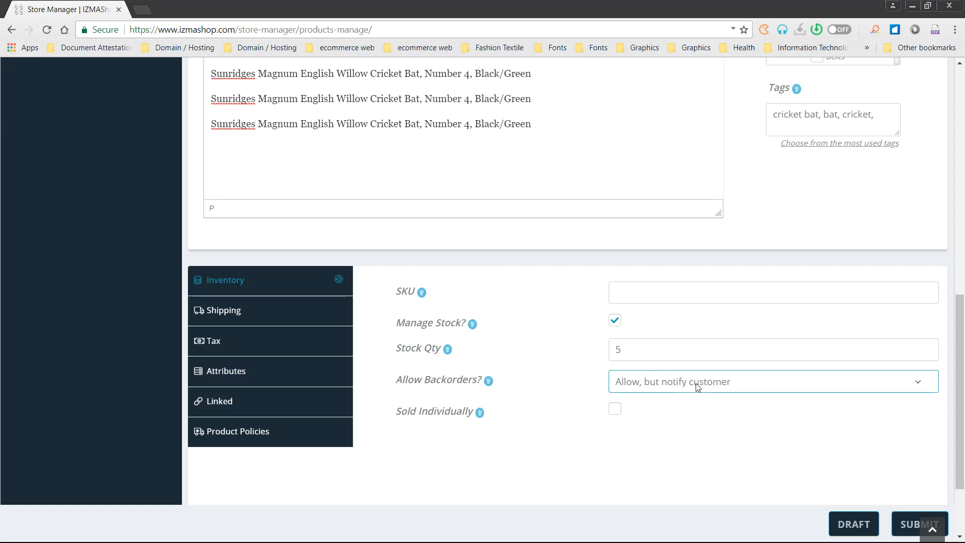
click(622, 344)
drag(622, 344, 592, 351)
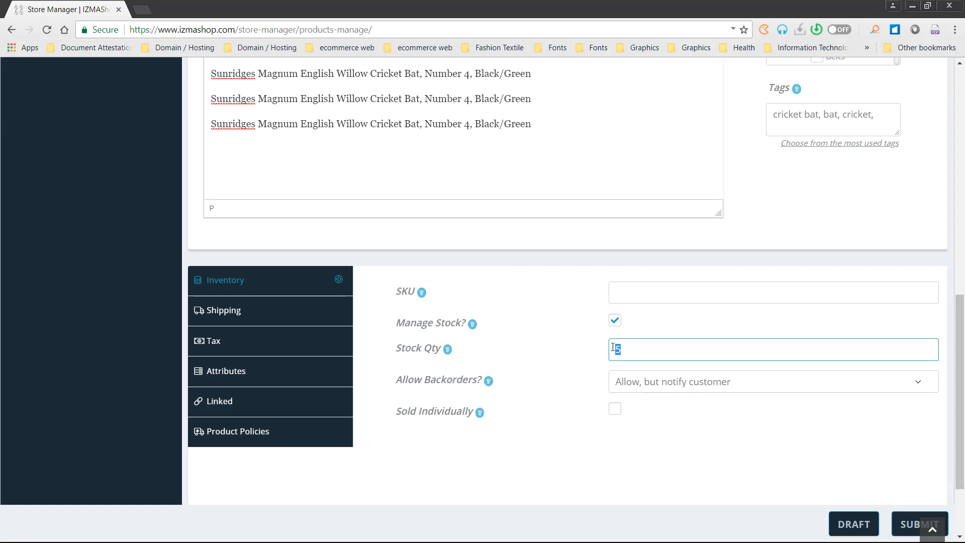
click(660, 383)
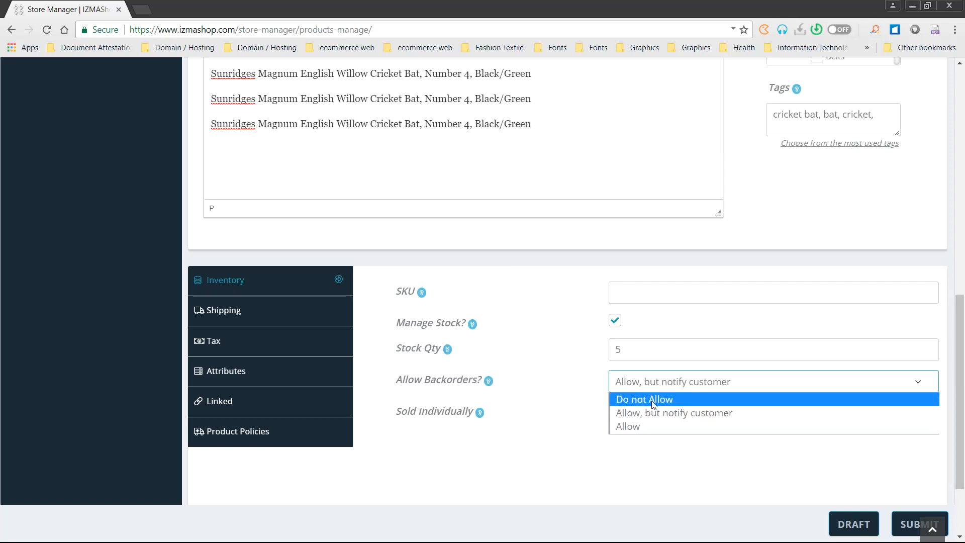
click(653, 400)
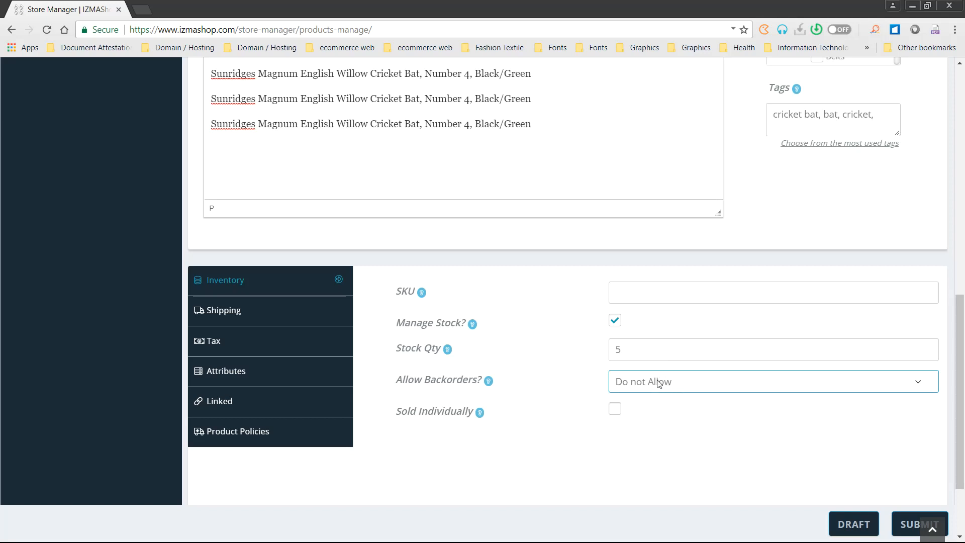
click(256, 318)
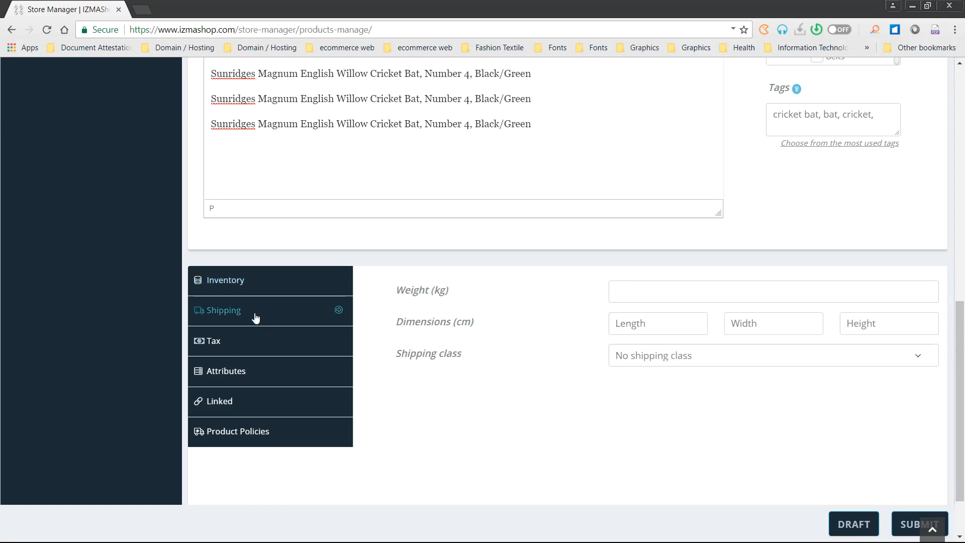
Leave weight and dimensions empty, keep No shipping class, and set processing time to 1-3 business day
click(656, 293)
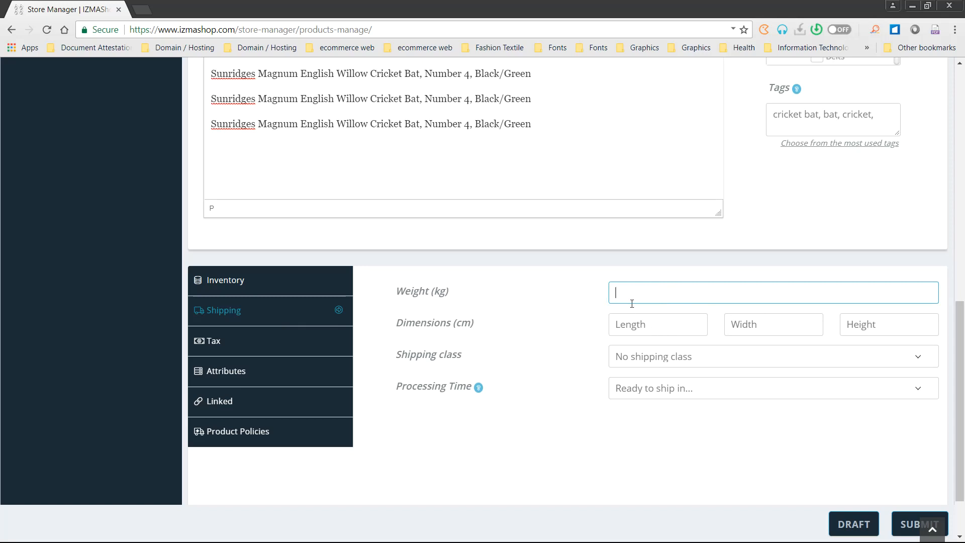
click(673, 323)
click(750, 323)
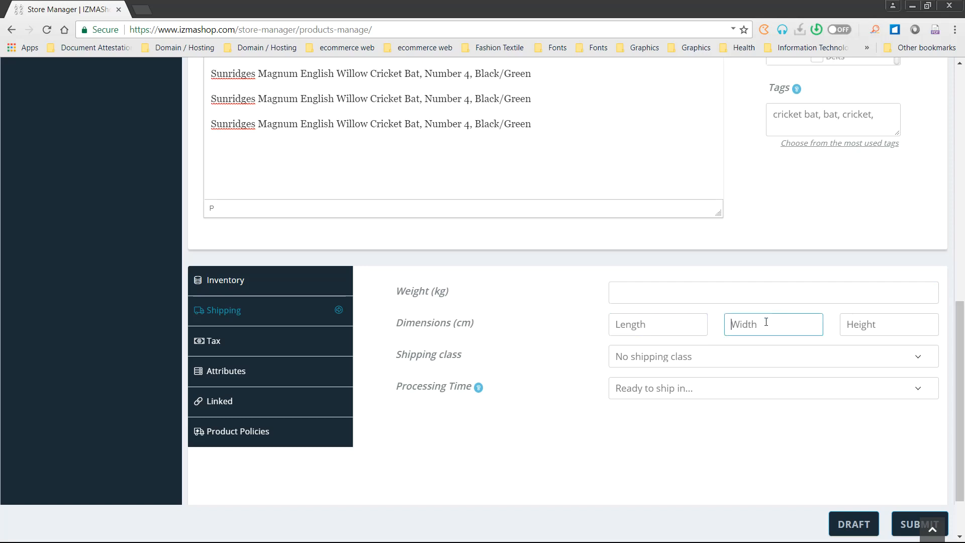
click(648, 324)
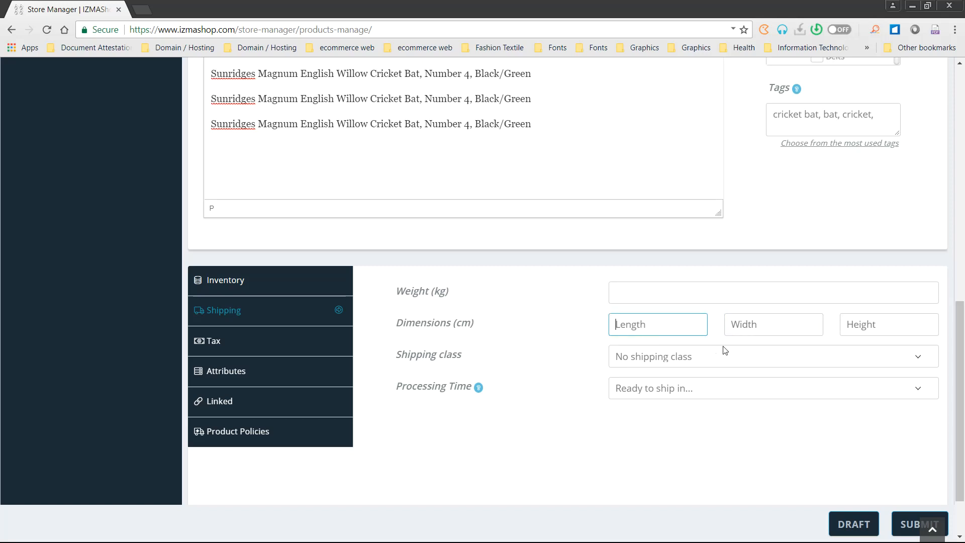
click(671, 358)
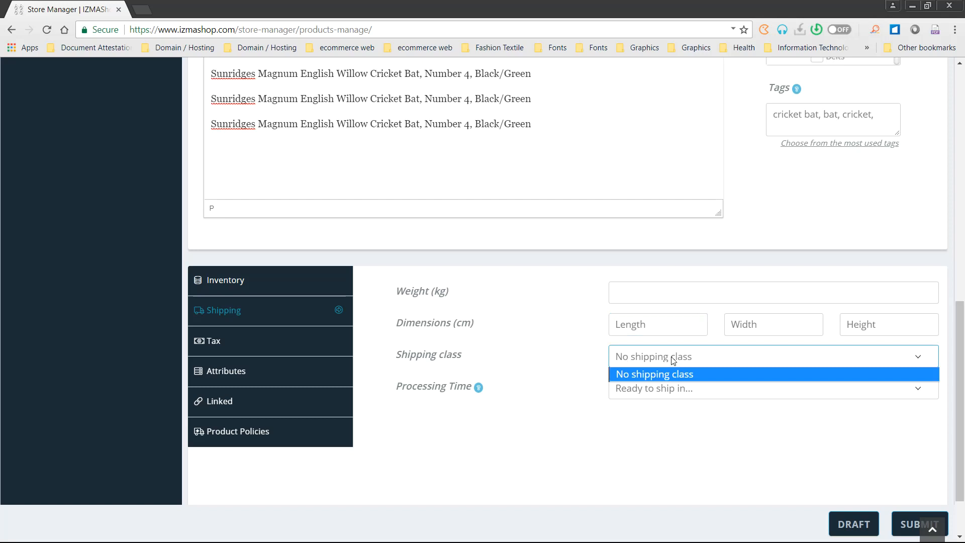
click(542, 358)
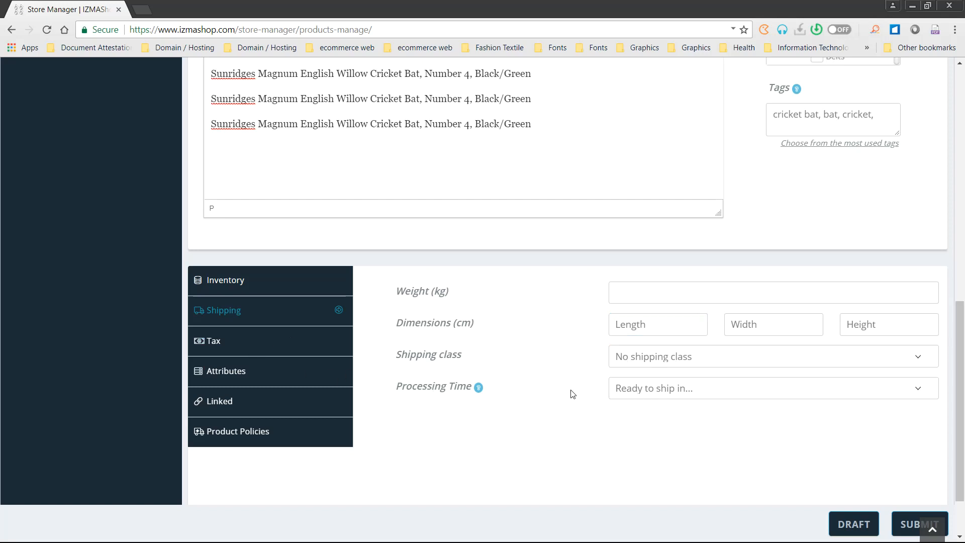
click(647, 392)
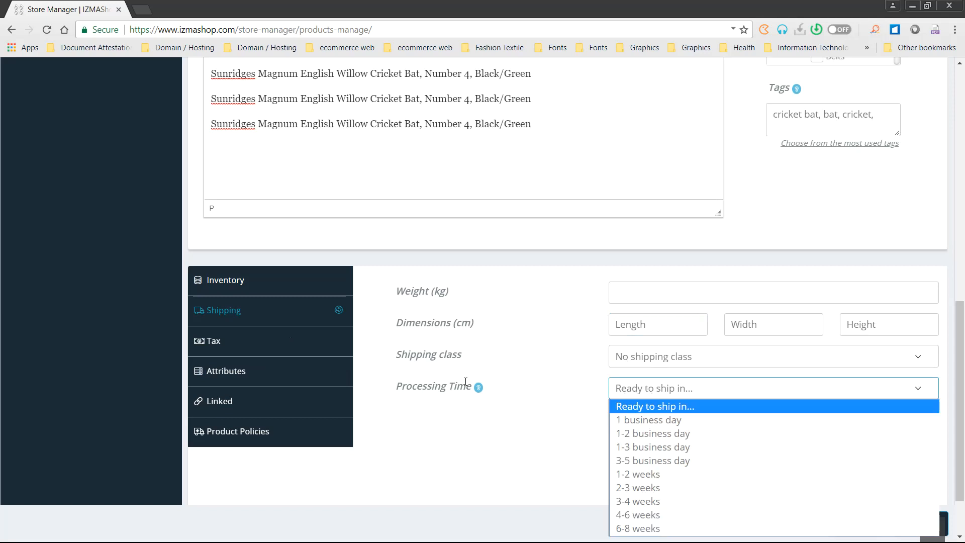
click(678, 451)
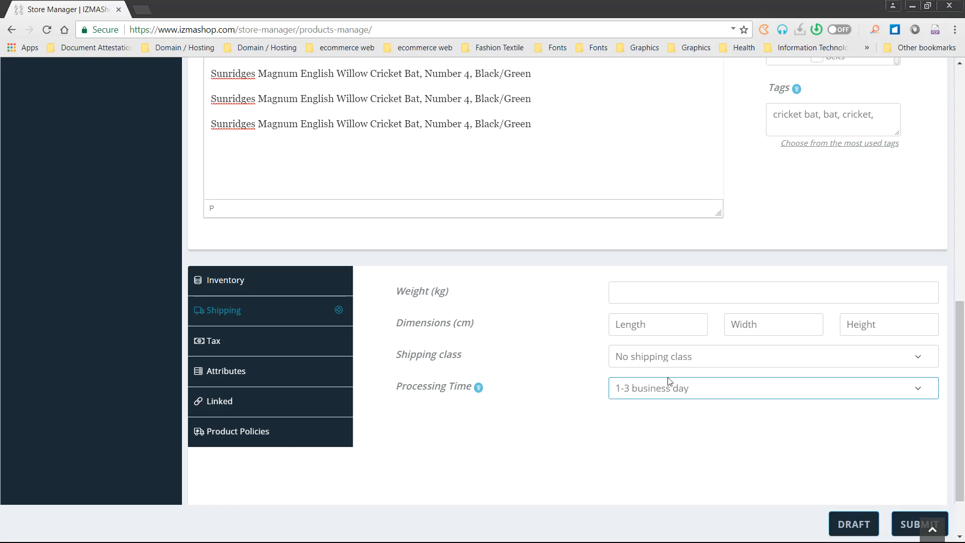
click(249, 348)
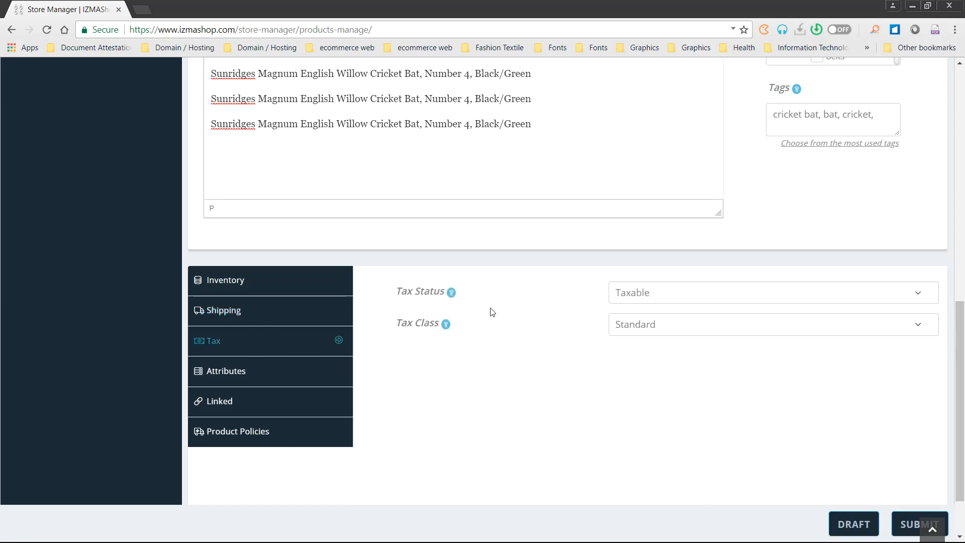
Show the product's Attributes section with the empty Brand, Color and Size attributes
click(251, 379)
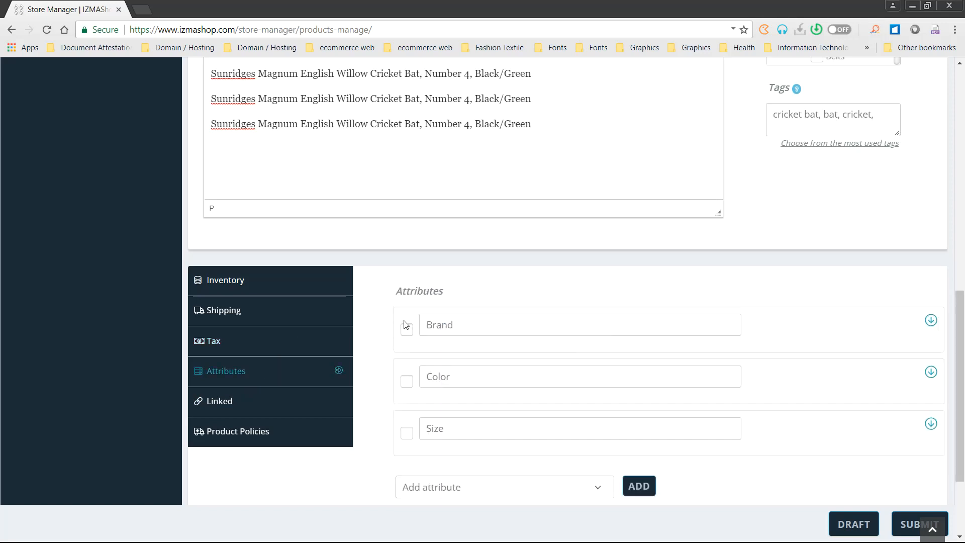
scroll(408, 324, down, 1)
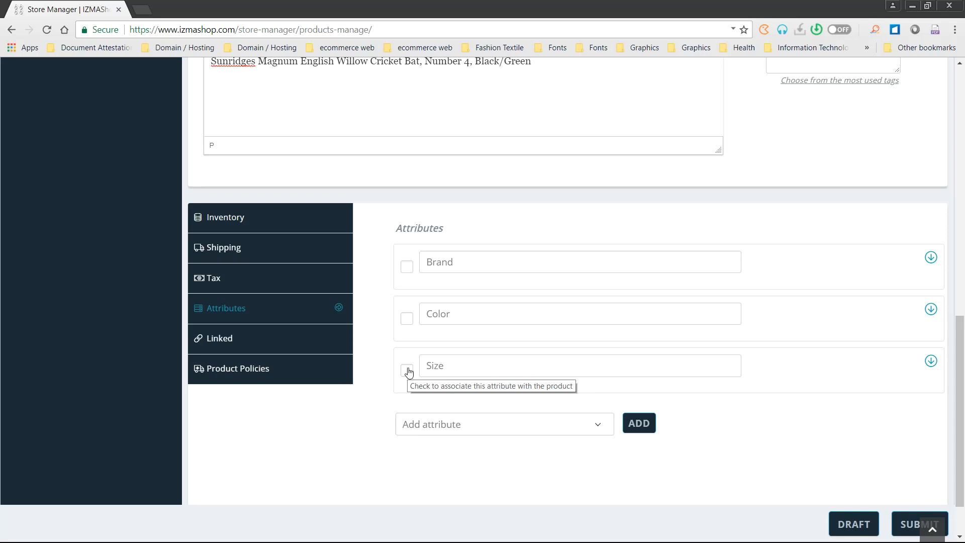
Attach the Brand and Color attributes to the cricket bat
click(408, 268)
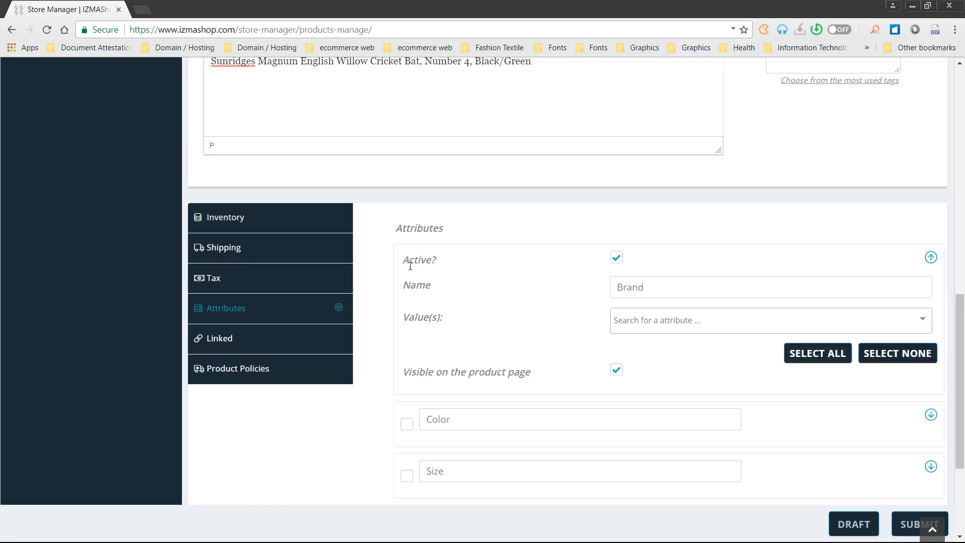
click(415, 426)
scroll(481, 353, down, 5)
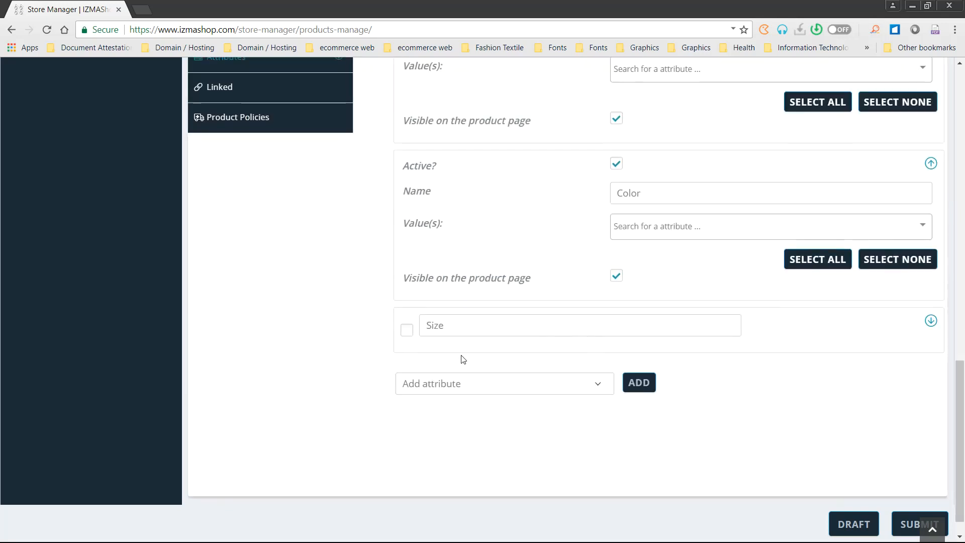
scroll(653, 327, up, 3)
scroll(665, 323, down, 3)
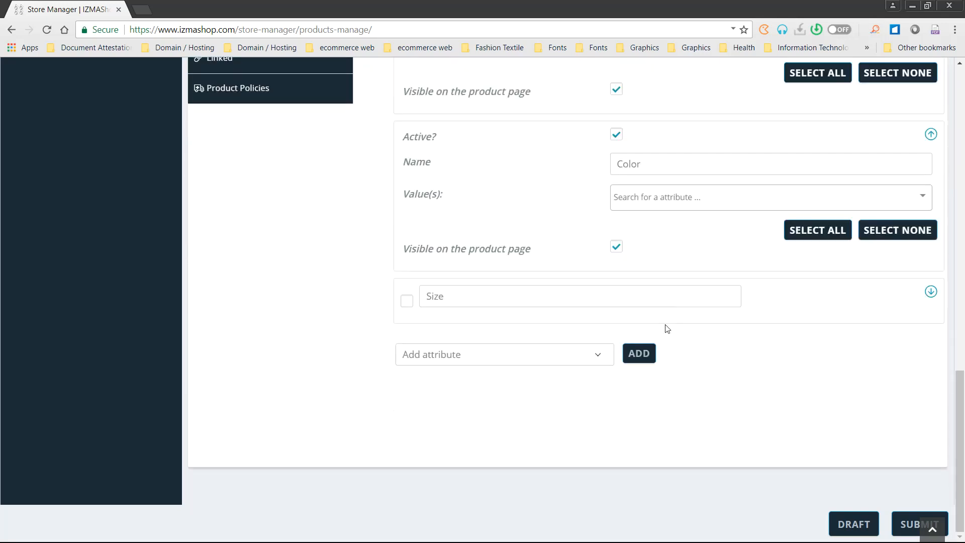
scroll(661, 318, up, 1)
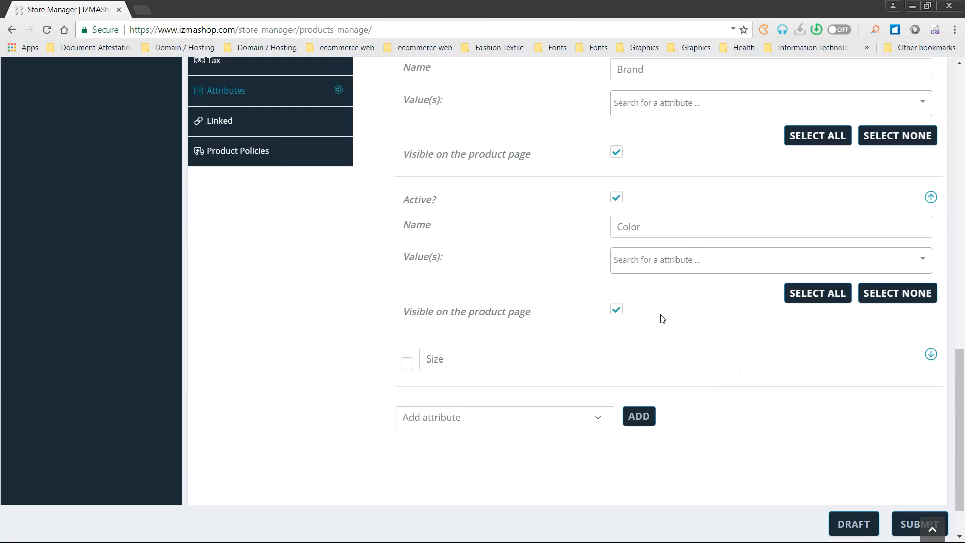
scroll(662, 318, up, 2)
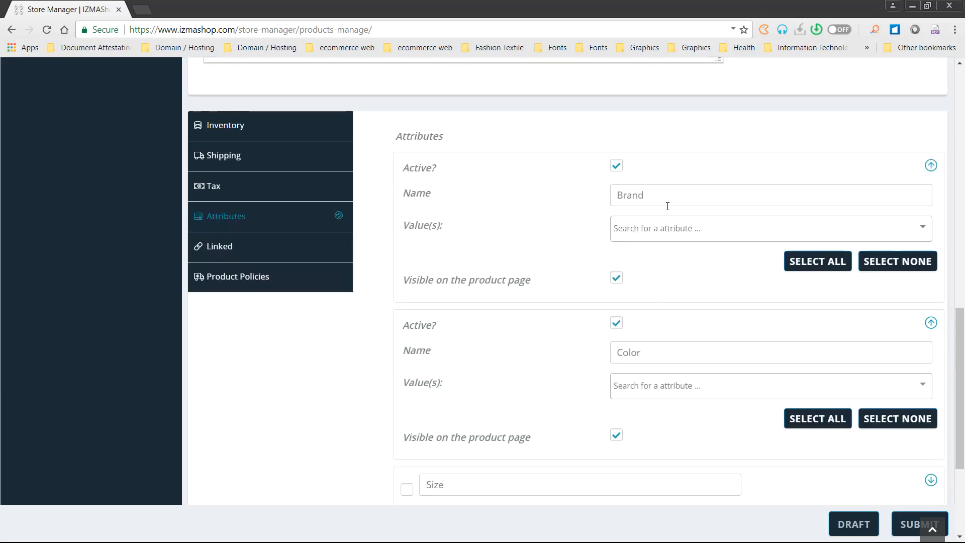
Set the Brand value to Adidas and the Color value to Black
click(625, 236)
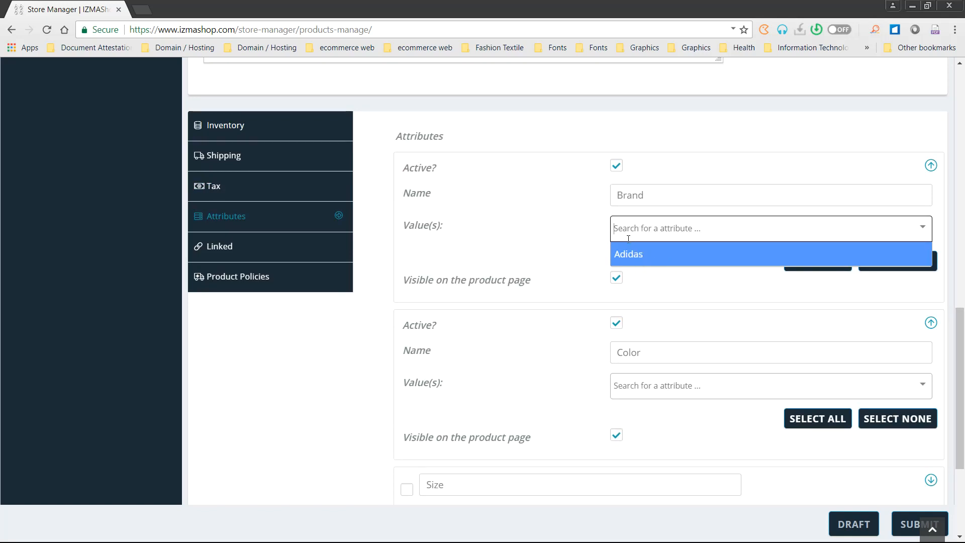
click(647, 257)
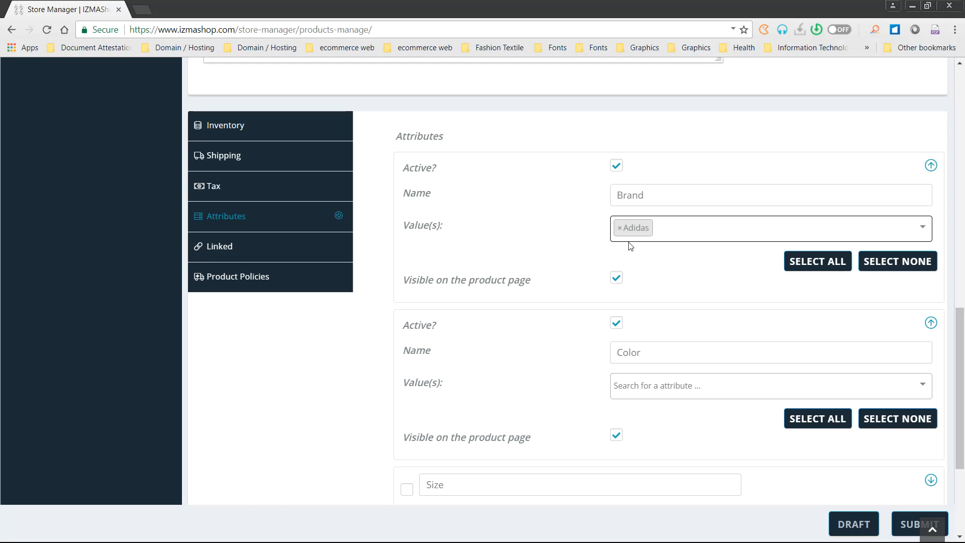
click(634, 382)
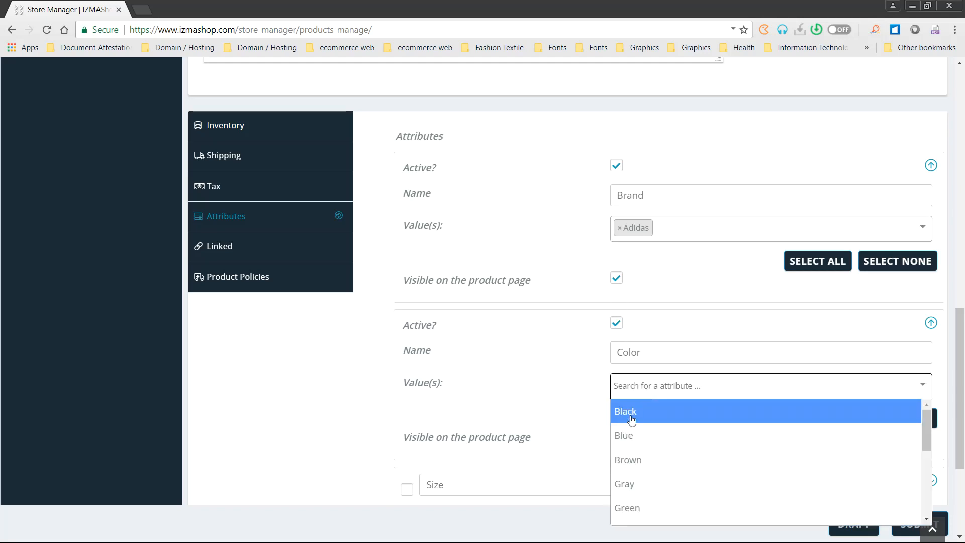
click(631, 418)
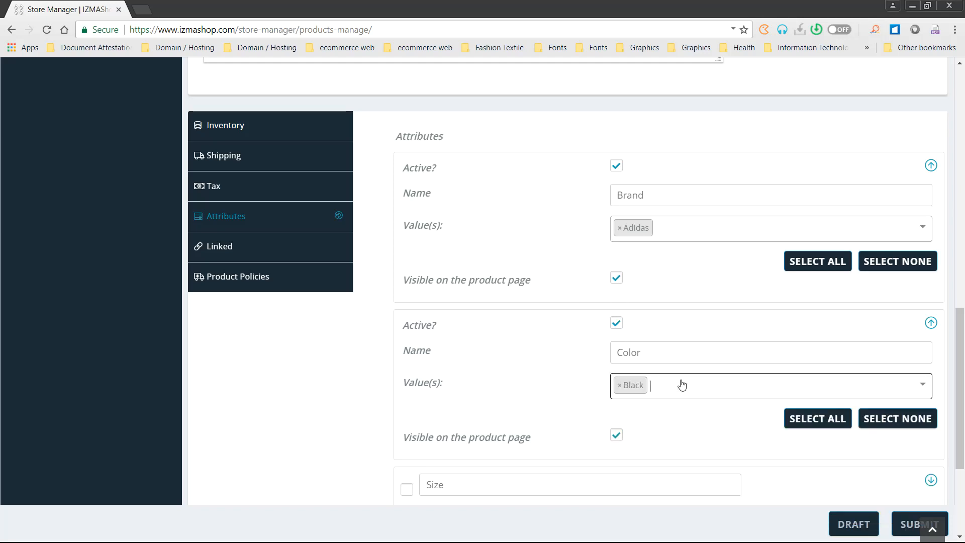
scroll(682, 384, down, 2)
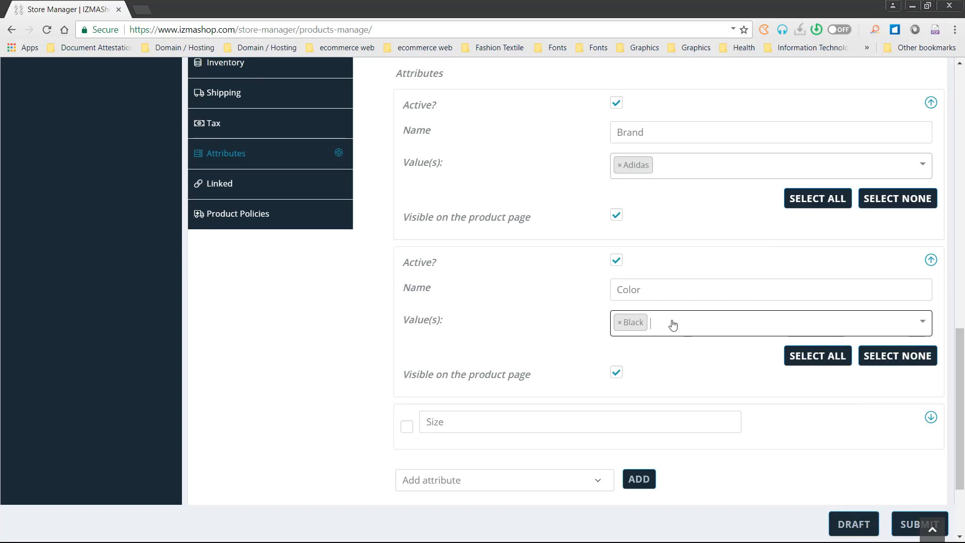
scroll(672, 324, down, 3)
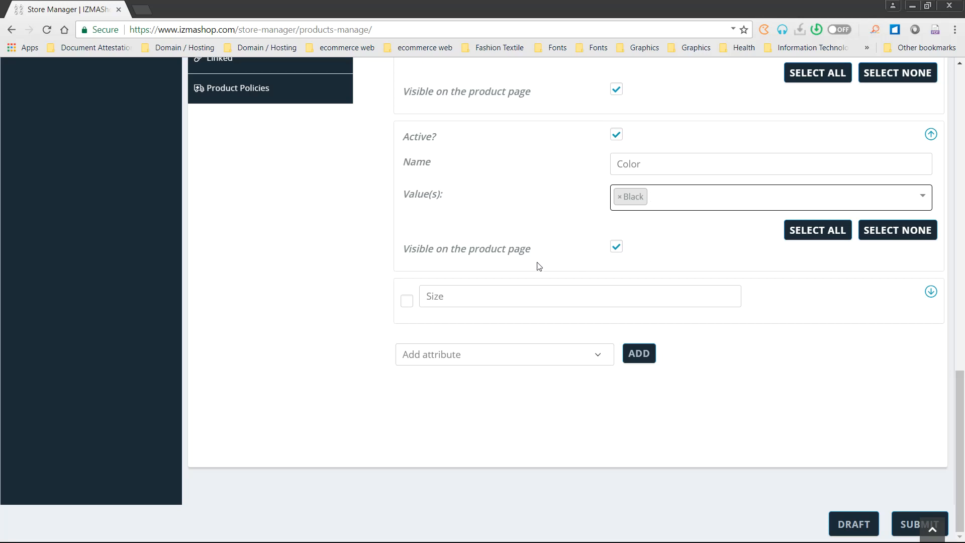
scroll(538, 266, up, 4)
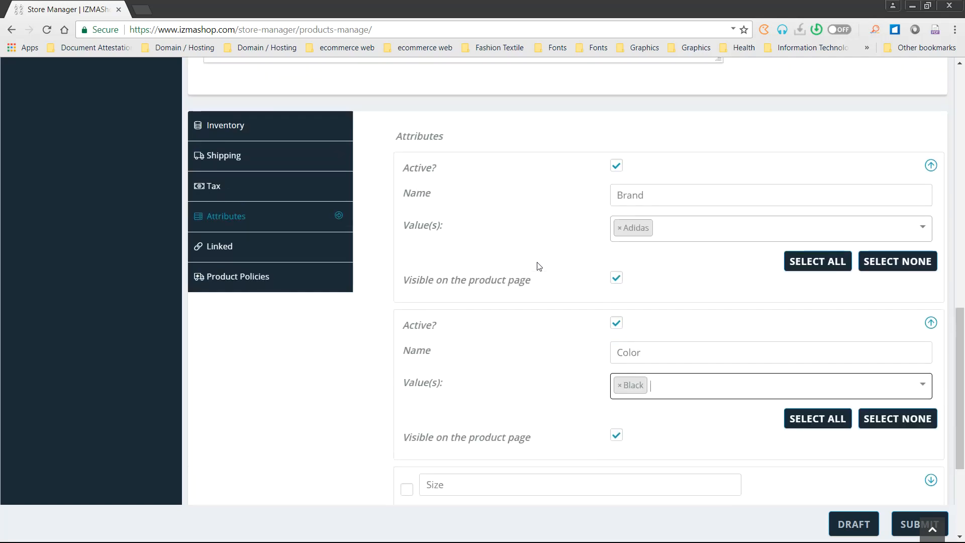
Review the up-sell/cross-sell settings and product policies, leaving refund and cancellation policies blank
click(245, 251)
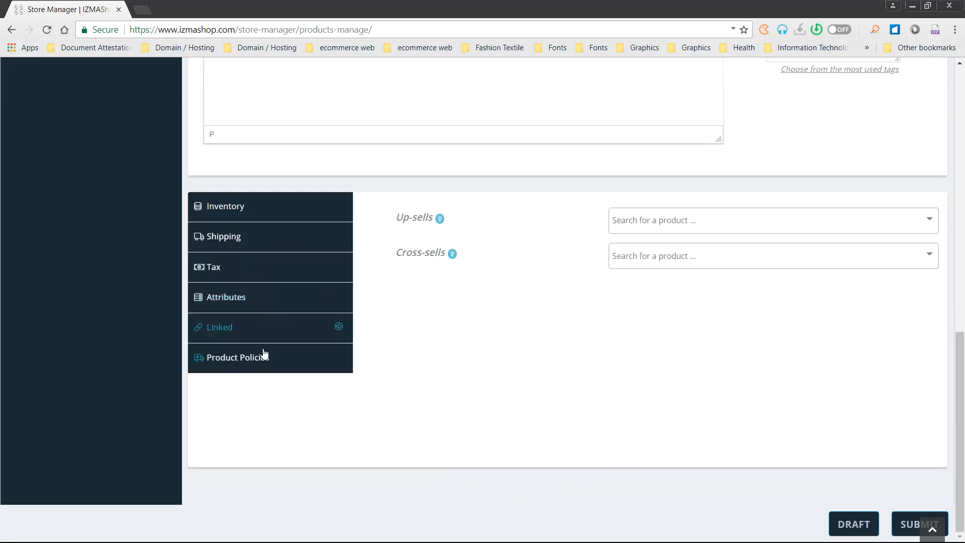
click(260, 365)
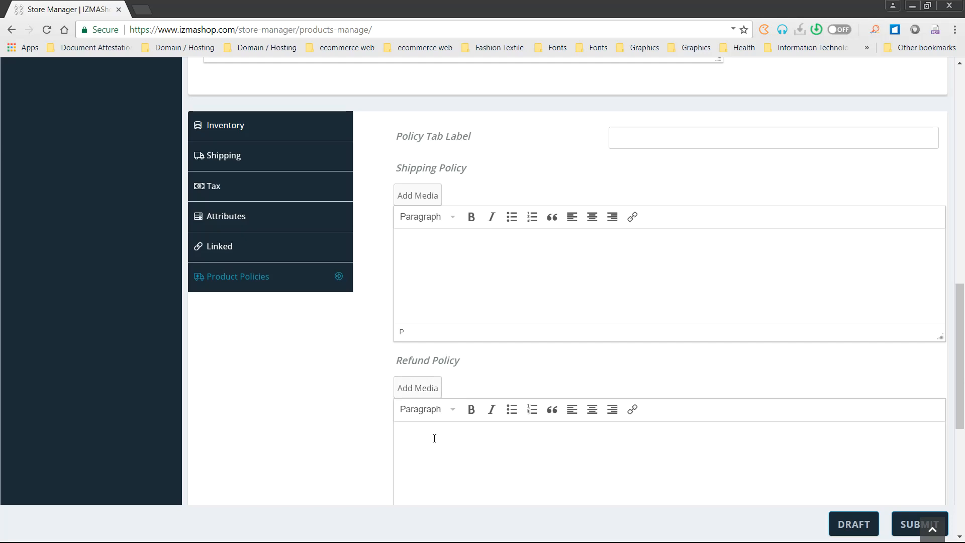
scroll(426, 339, down, 3)
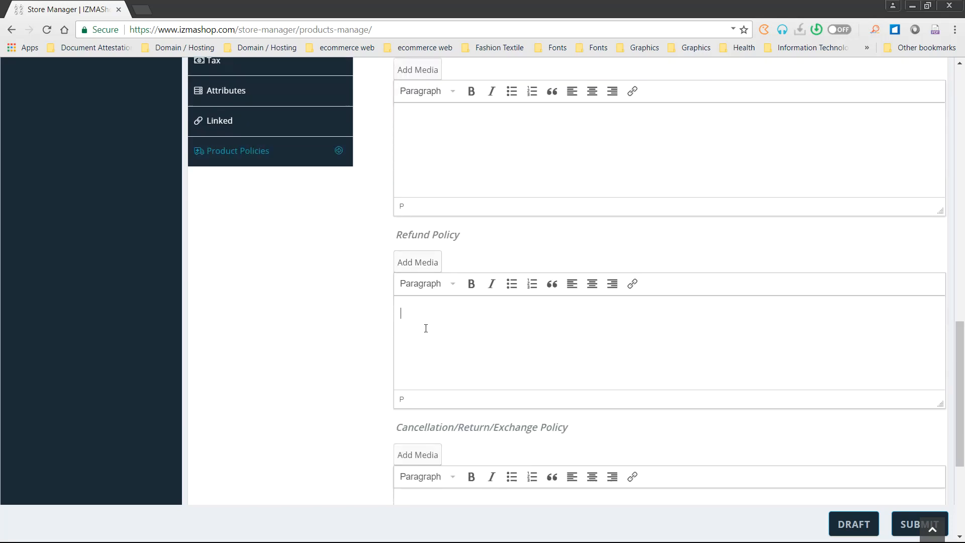
click(426, 328)
scroll(440, 323, down, 4)
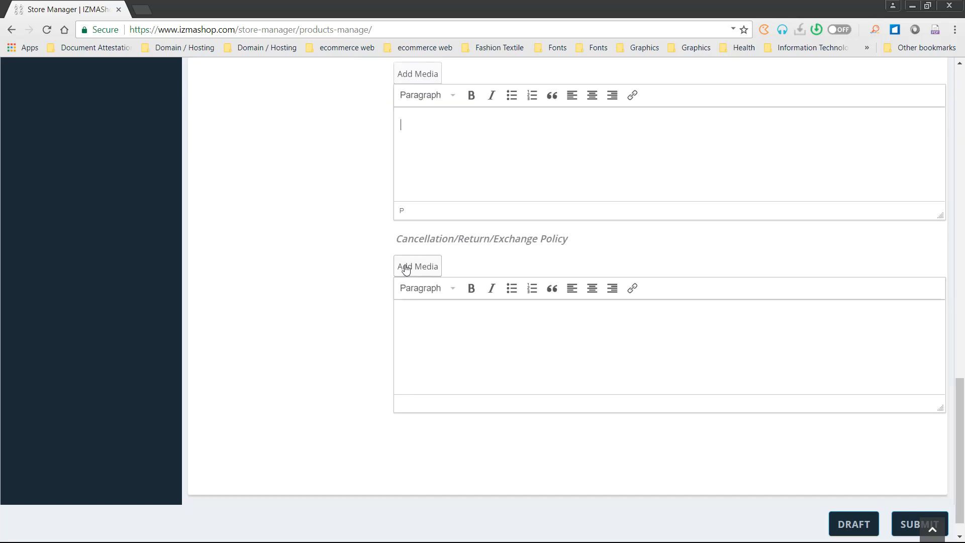
drag(397, 245, 493, 245)
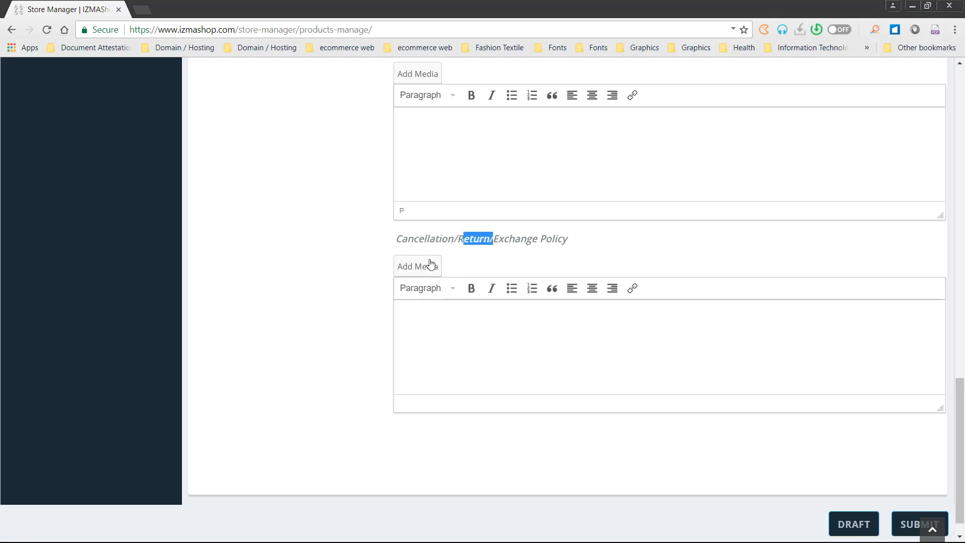
click(460, 337)
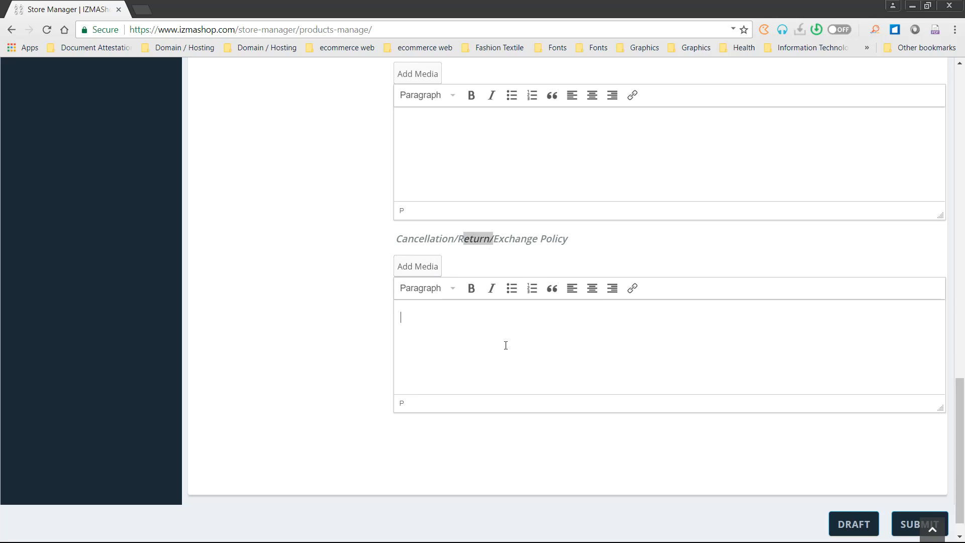
Submit the Add Product form to publish the Sunridges Magnum English Willow cricket bat
scroll(453, 327, up, 20)
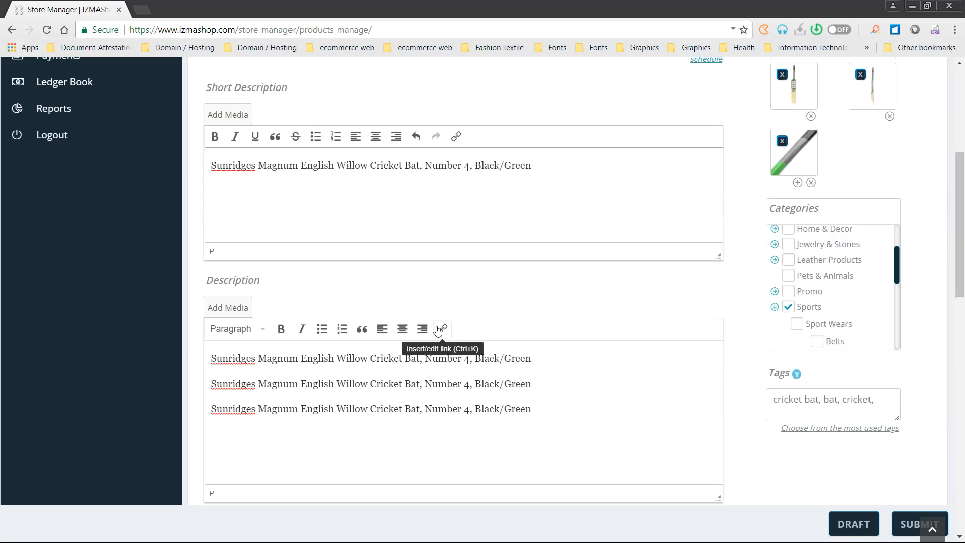
scroll(571, 266, down, 9)
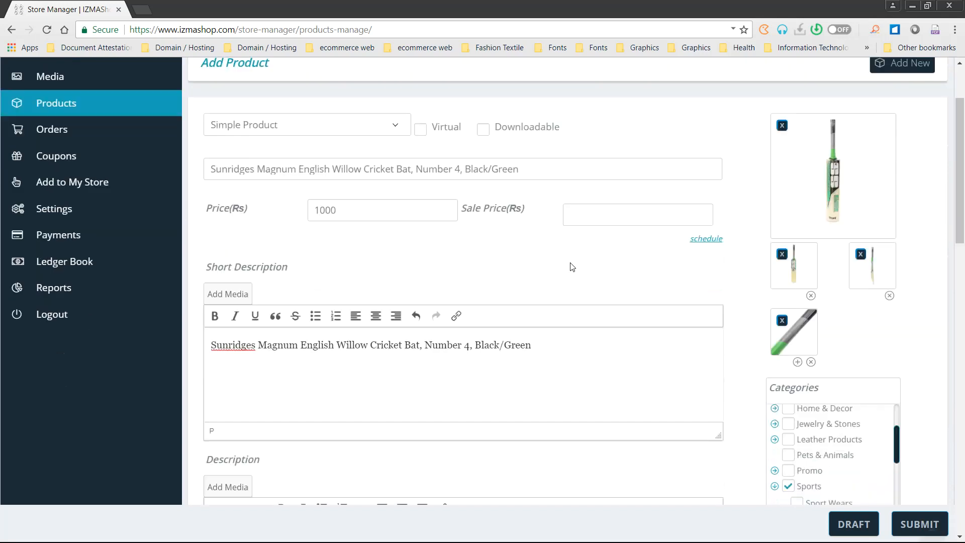
scroll(571, 263, down, 5)
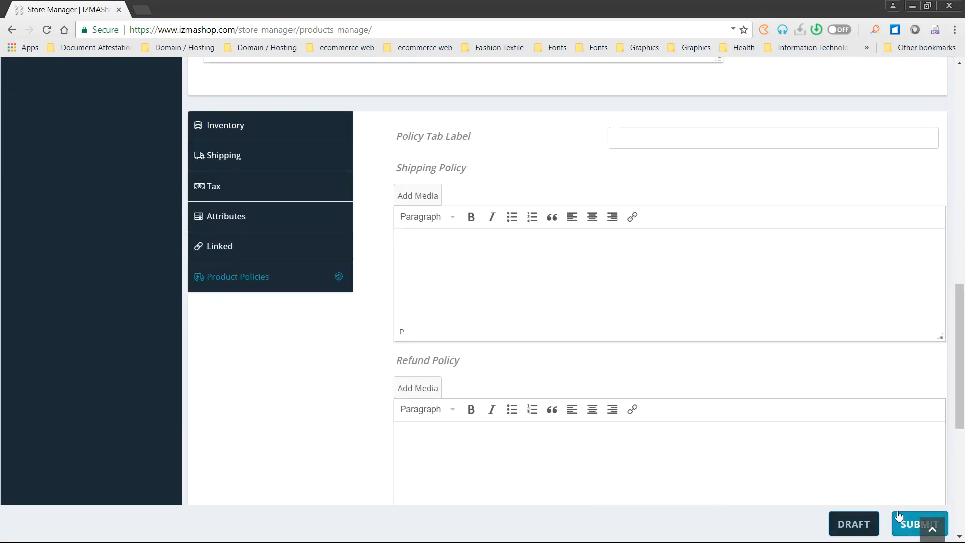
scroll(887, 493, down, 7)
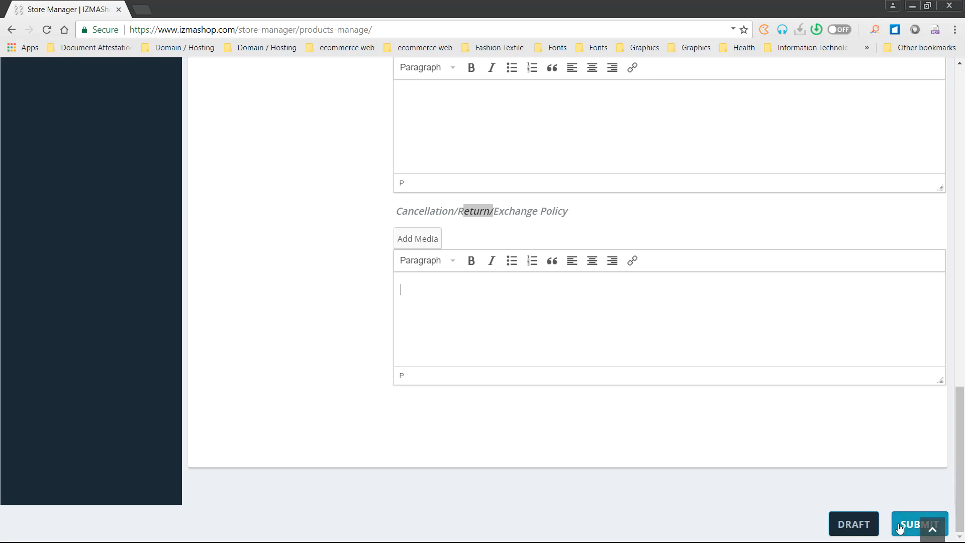
click(899, 526)
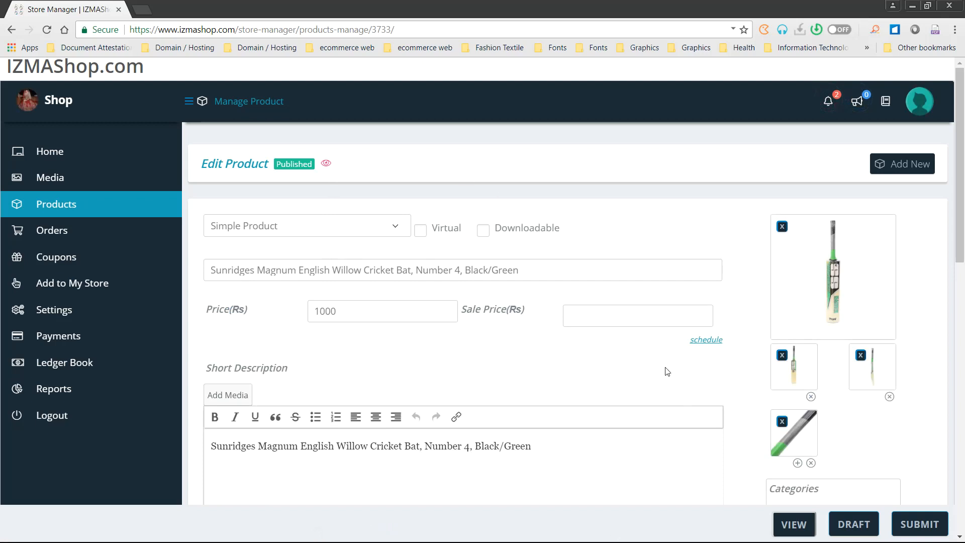
right_click(327, 166)
Open the bat's live product page in a new tab and view its side, front and first images
click(349, 171)
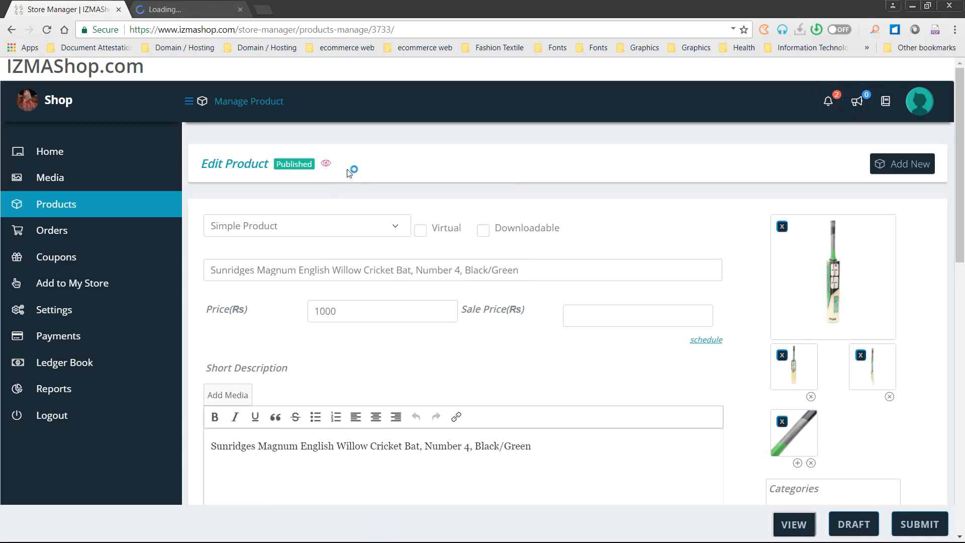
click(188, 9)
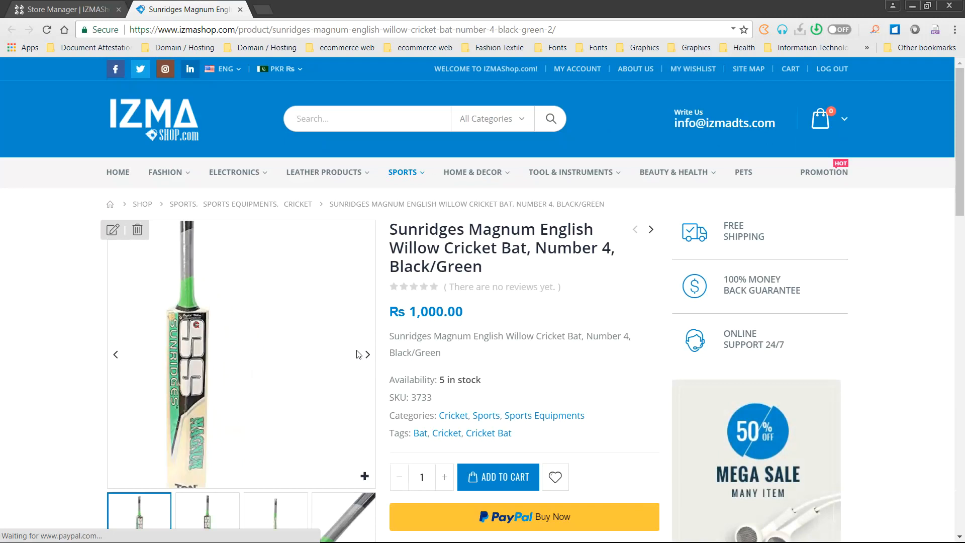
scroll(302, 397, down, 2)
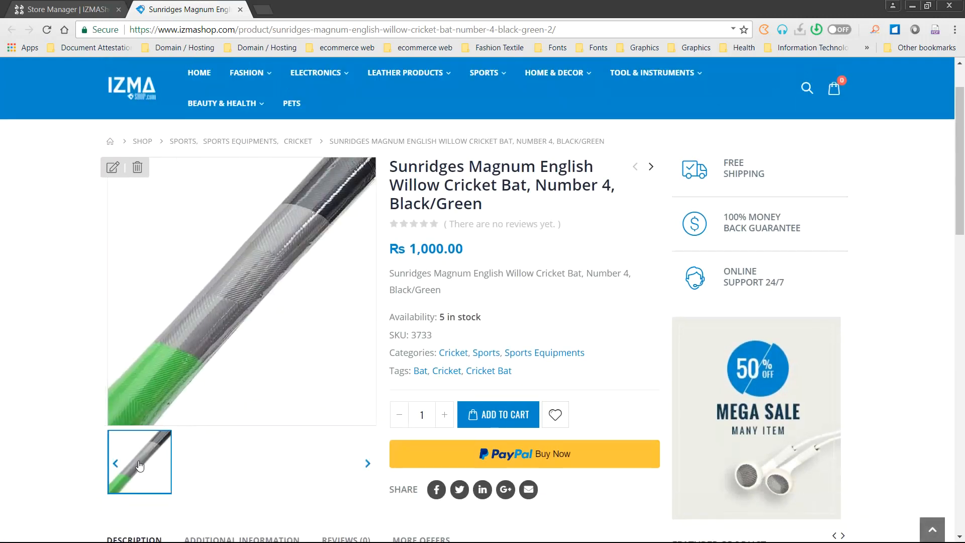
click(117, 463)
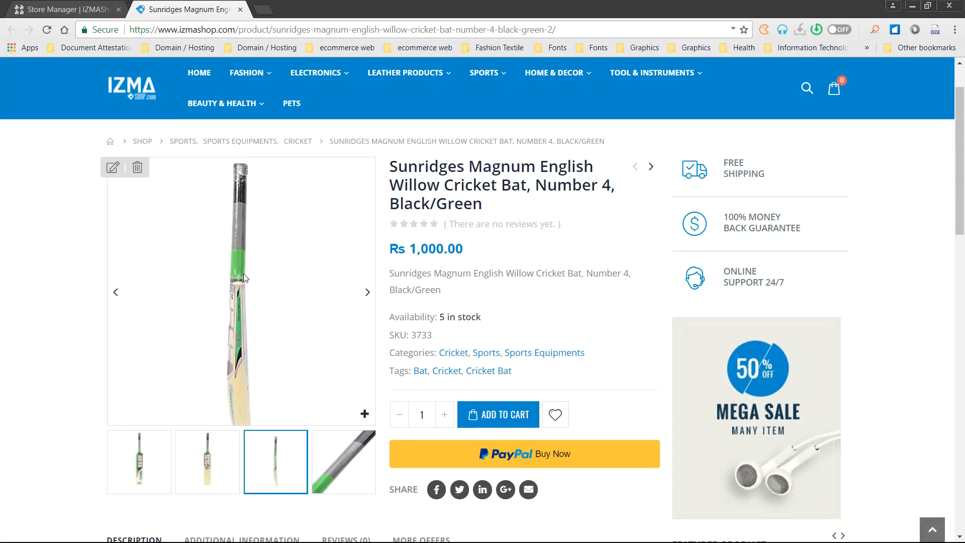
click(208, 445)
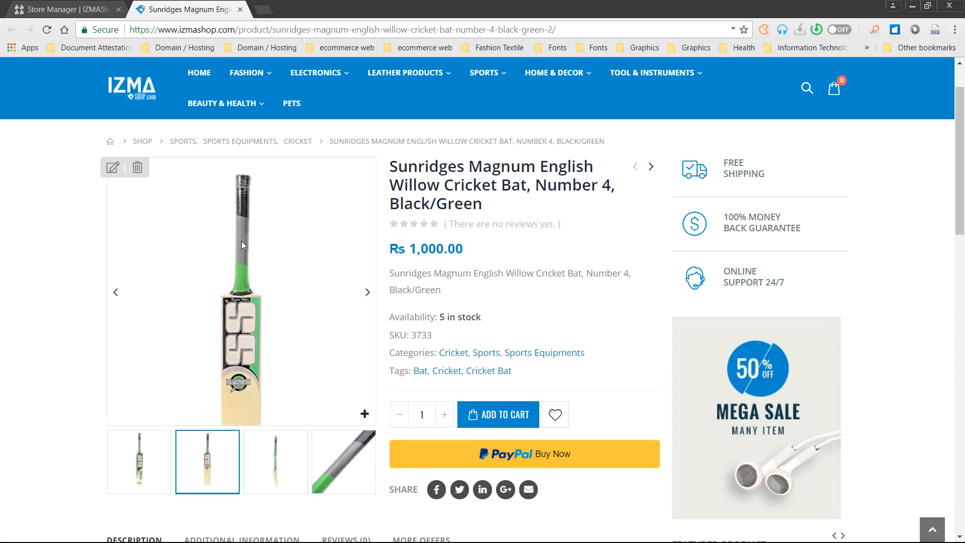
click(152, 463)
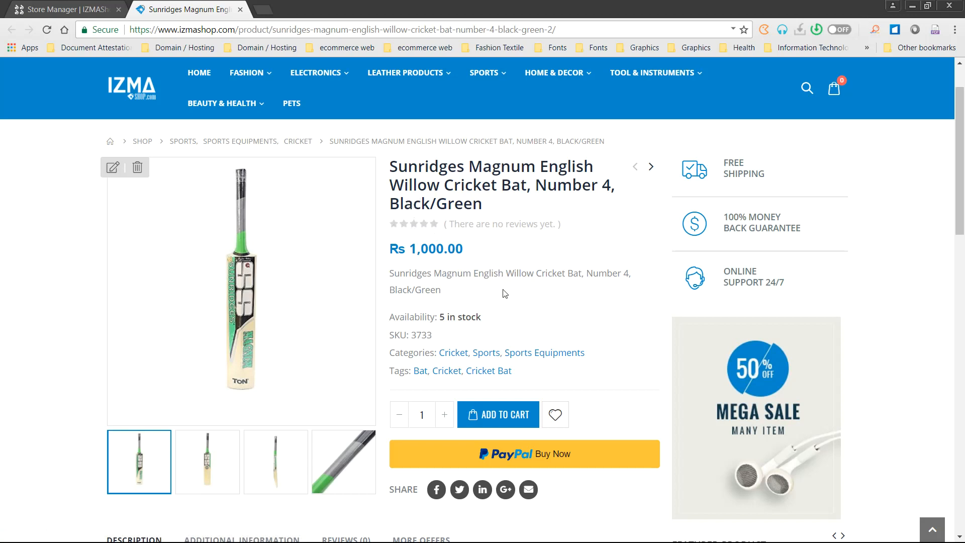
Check the page's SKU 3733, categories, tags, empty Reviews tab and second gallery image
scroll(442, 317, down, 1)
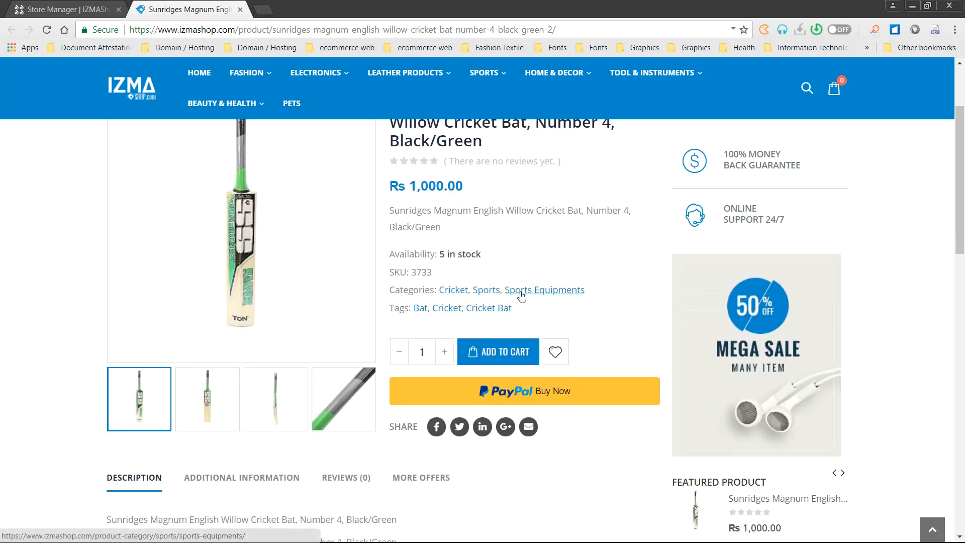
scroll(538, 284, down, 3)
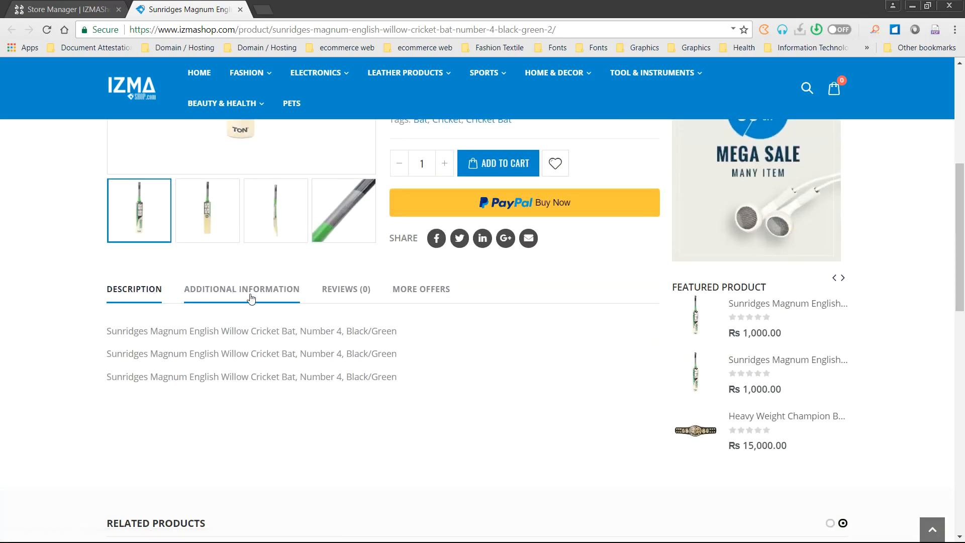
click(346, 295)
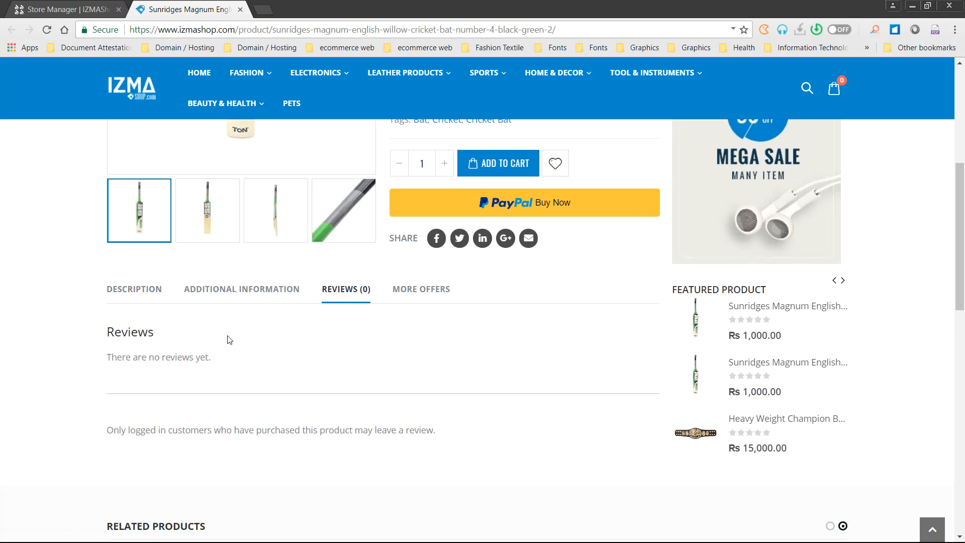
scroll(287, 339, up, 4)
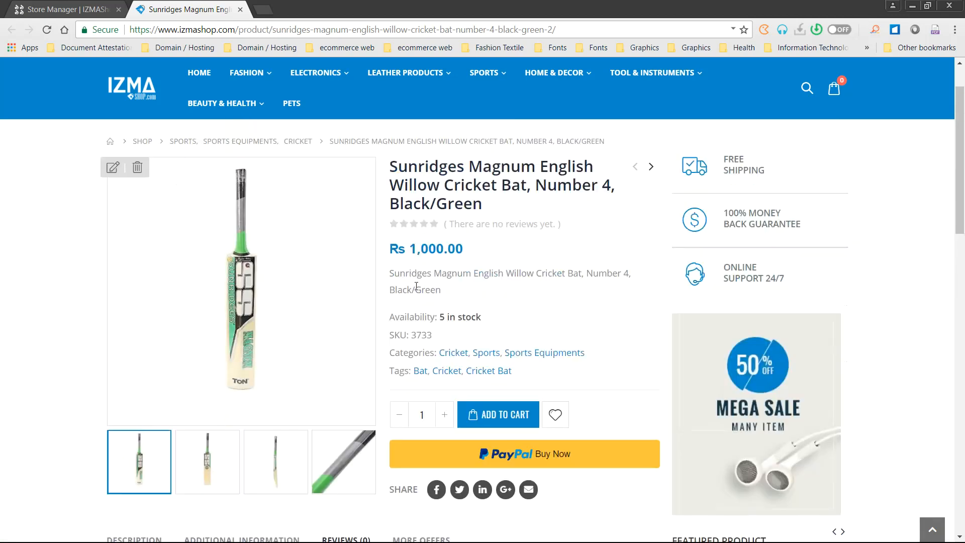
scroll(405, 313, down, 5)
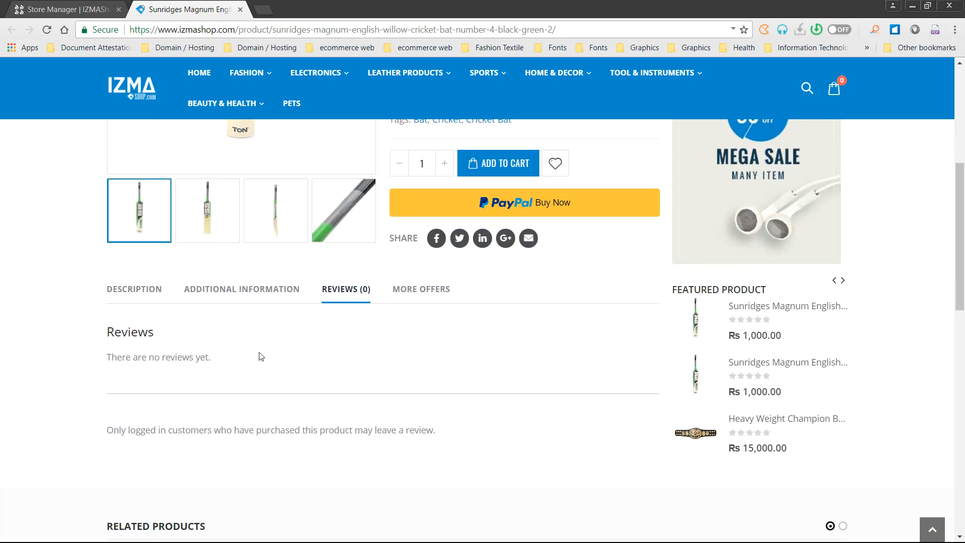
scroll(262, 356, up, 4)
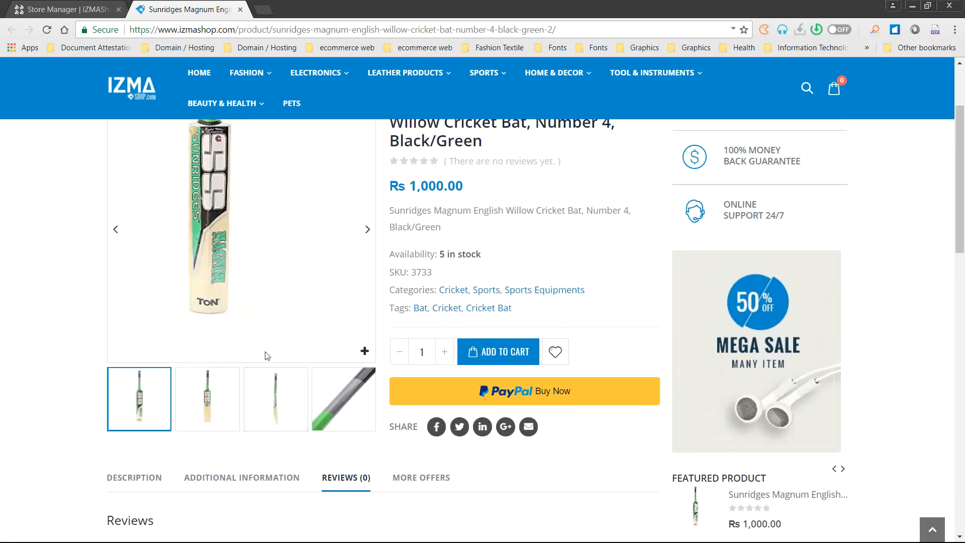
scroll(267, 355, up, 1)
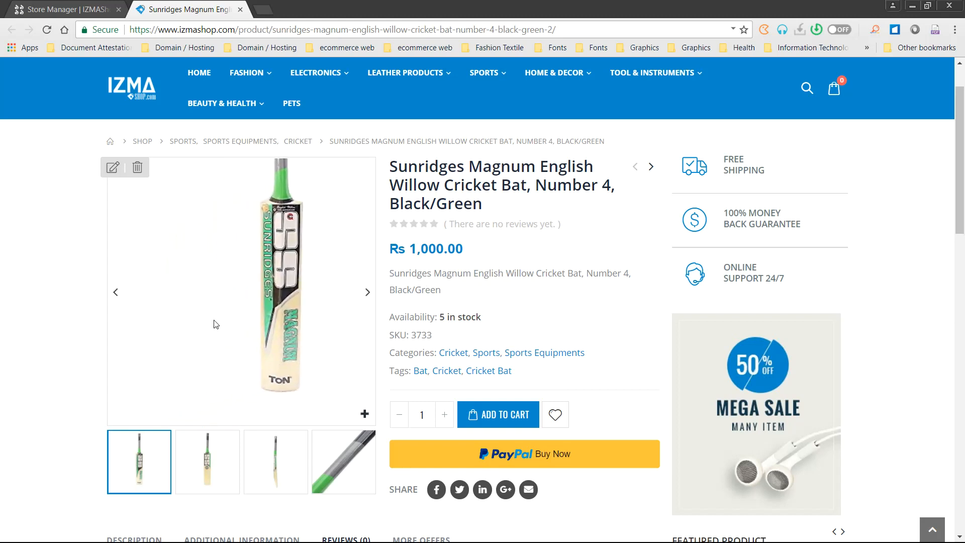
click(217, 454)
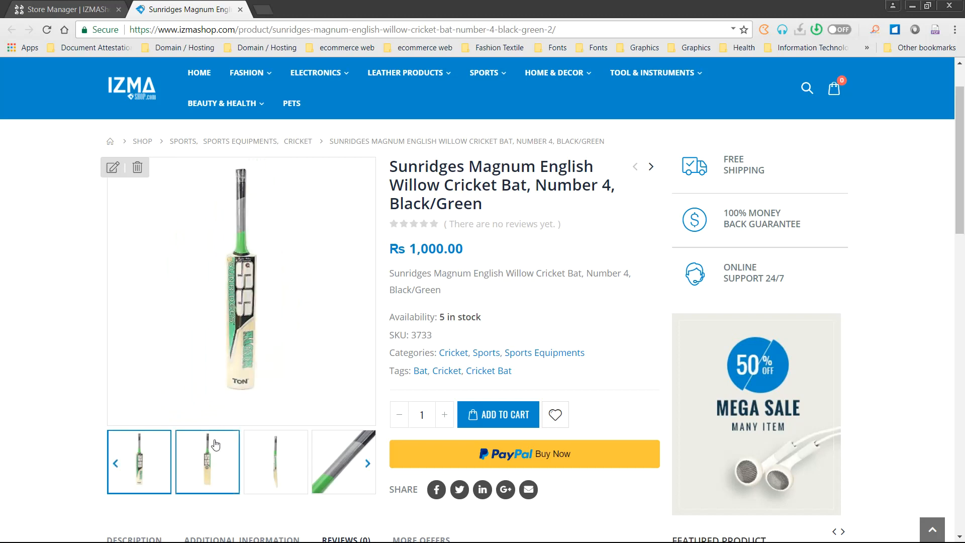